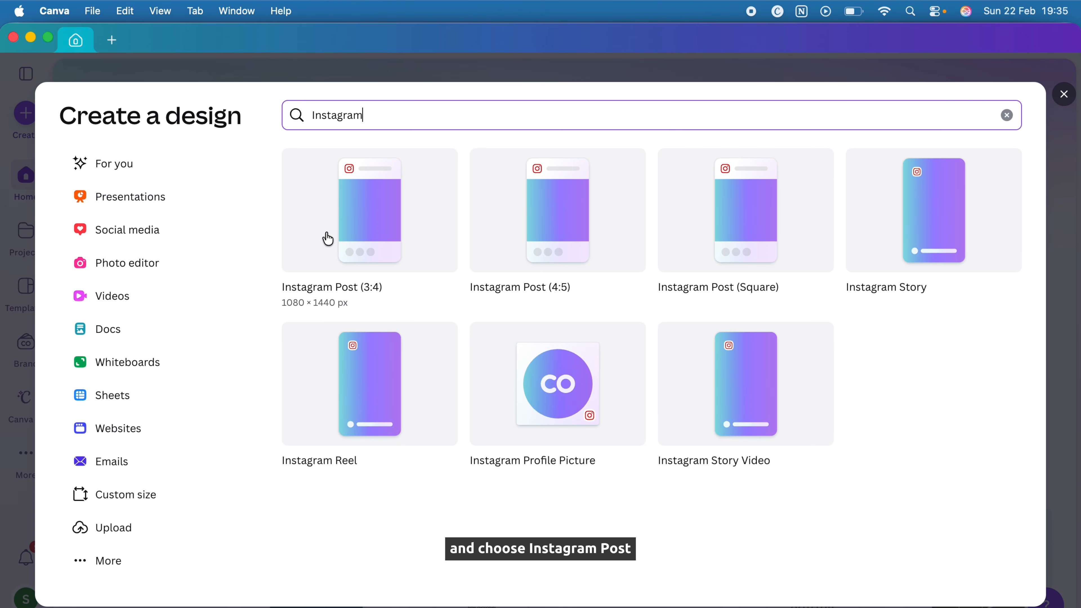
- Create a blank Instagram Post (4:5) design and search the elements library for "grainy gradient"
{"action": "left_click", "coordinate": [346, 233]}
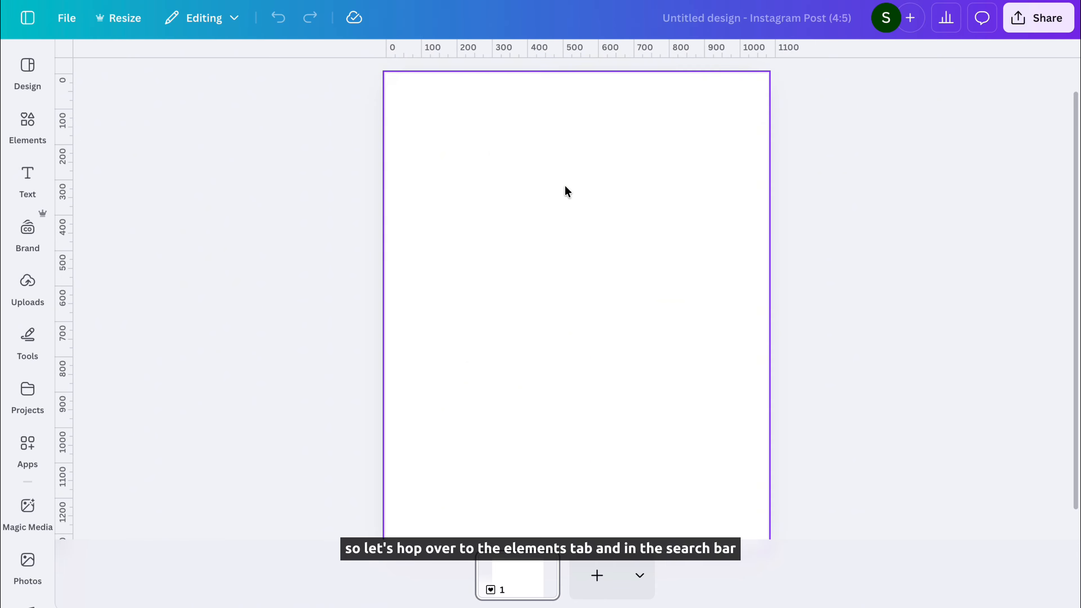
{"action": "left_click", "coordinate": [28, 123]}
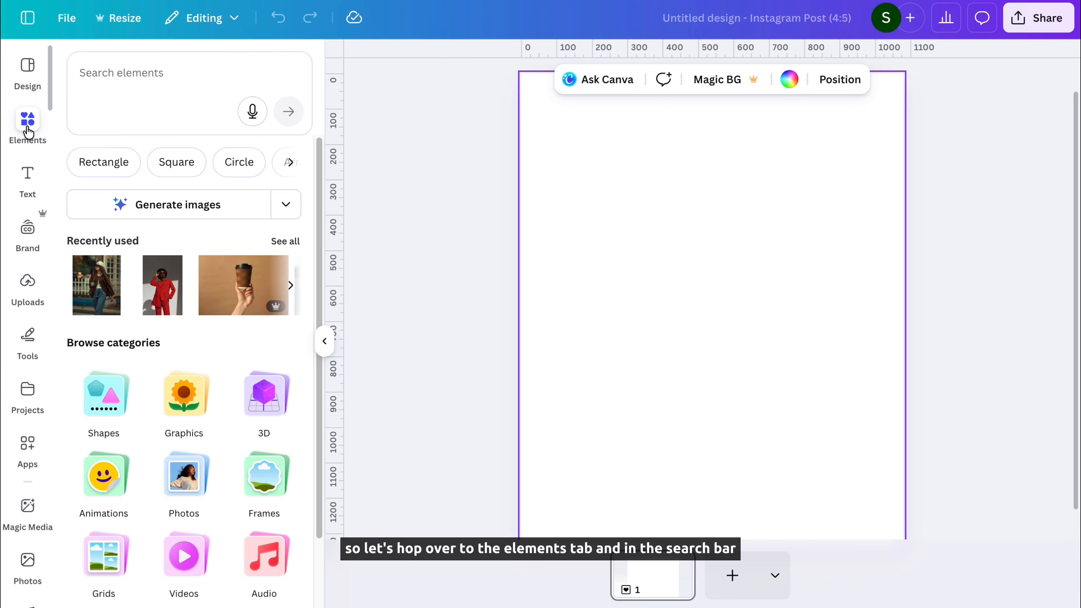
{"action": "left_click", "coordinate": [187, 75]}
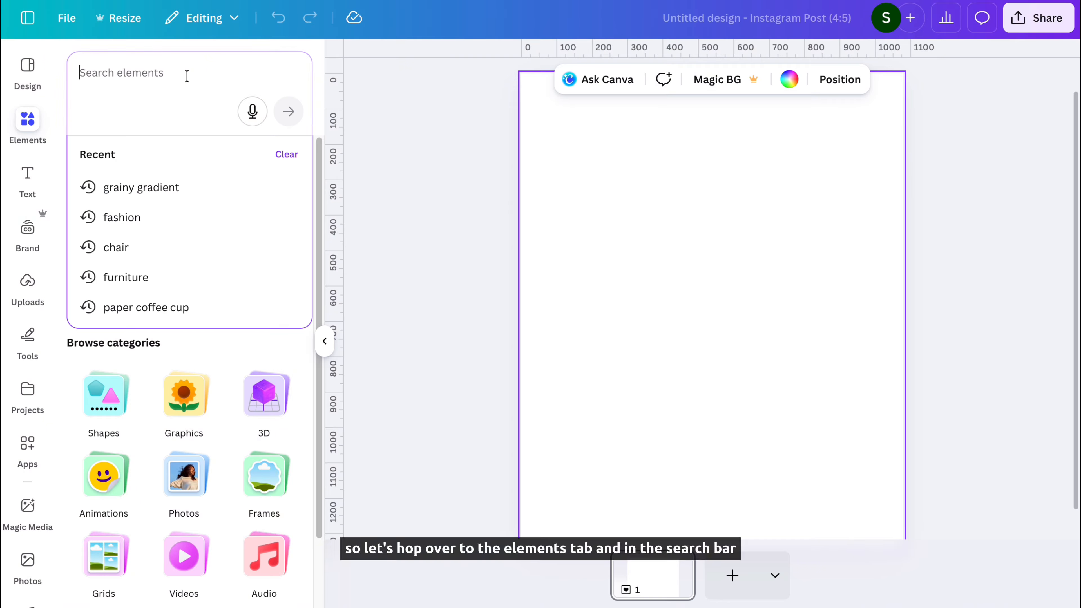
{"action": "type", "text": "grainy gradient"}
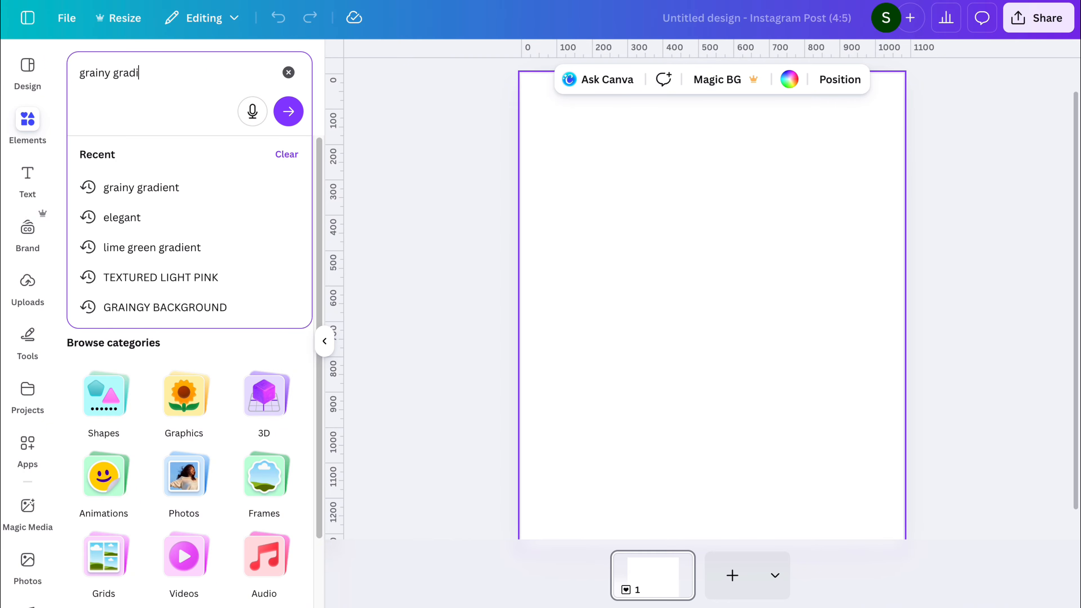
{"action": "left_click", "coordinate": [287, 112]}
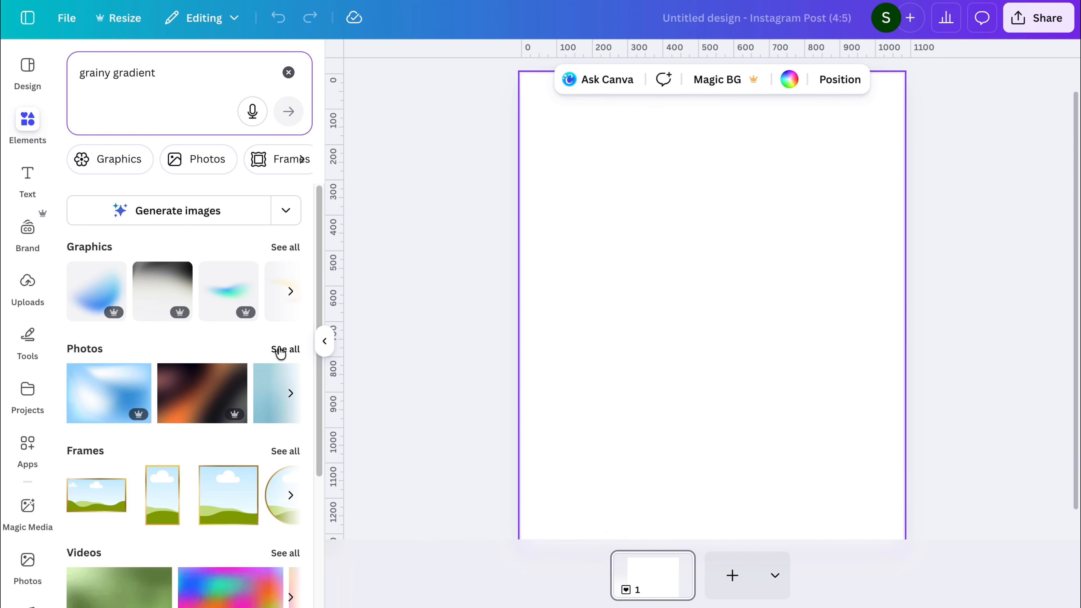
- Add the grainy black-and-pink gradient from the photo results to the page
{"action": "left_click", "coordinate": [281, 349]}
{"action": "scroll", "coordinate": [248, 422], "scroll_direction": "down", "scroll_amount": 5}
{"action": "scroll", "coordinate": [247, 423], "scroll_direction": "down", "scroll_amount": 2}
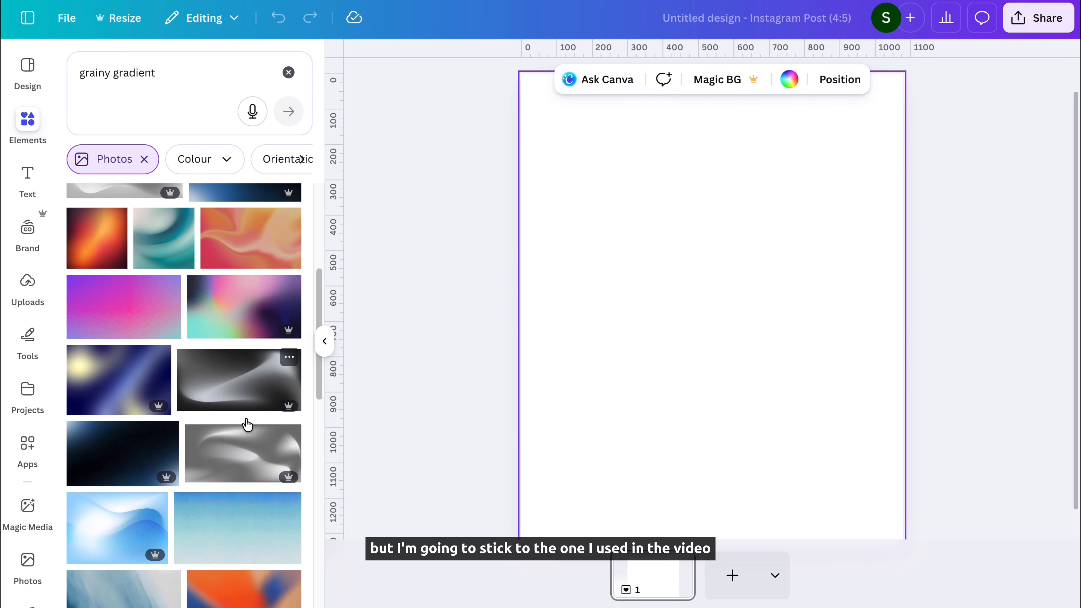
{"action": "scroll", "coordinate": [246, 423], "scroll_direction": "down", "scroll_amount": 10}
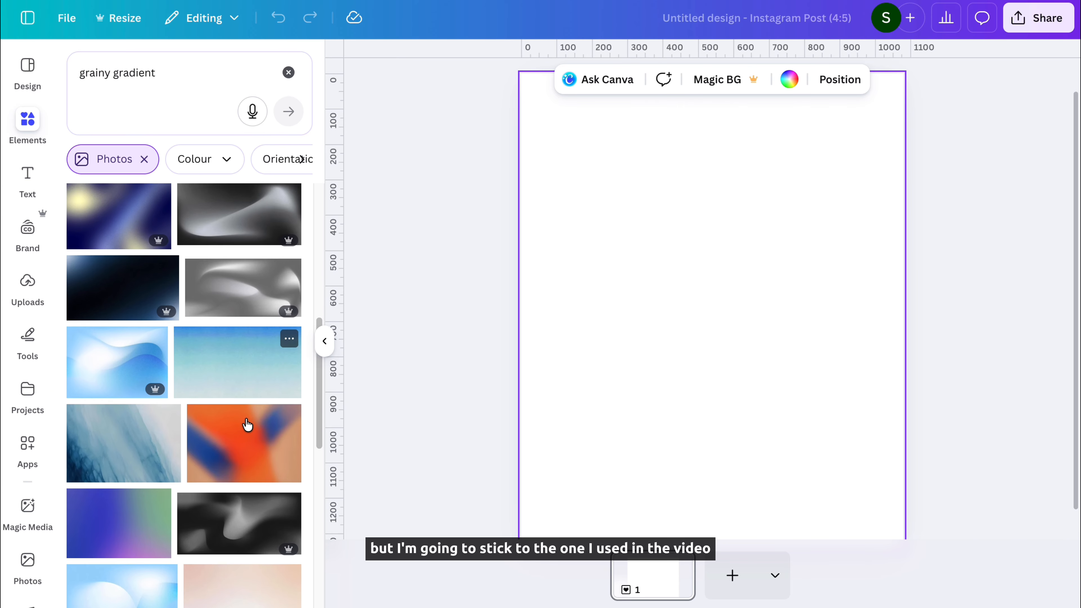
{"action": "scroll", "coordinate": [247, 424], "scroll_direction": "down", "scroll_amount": 3}
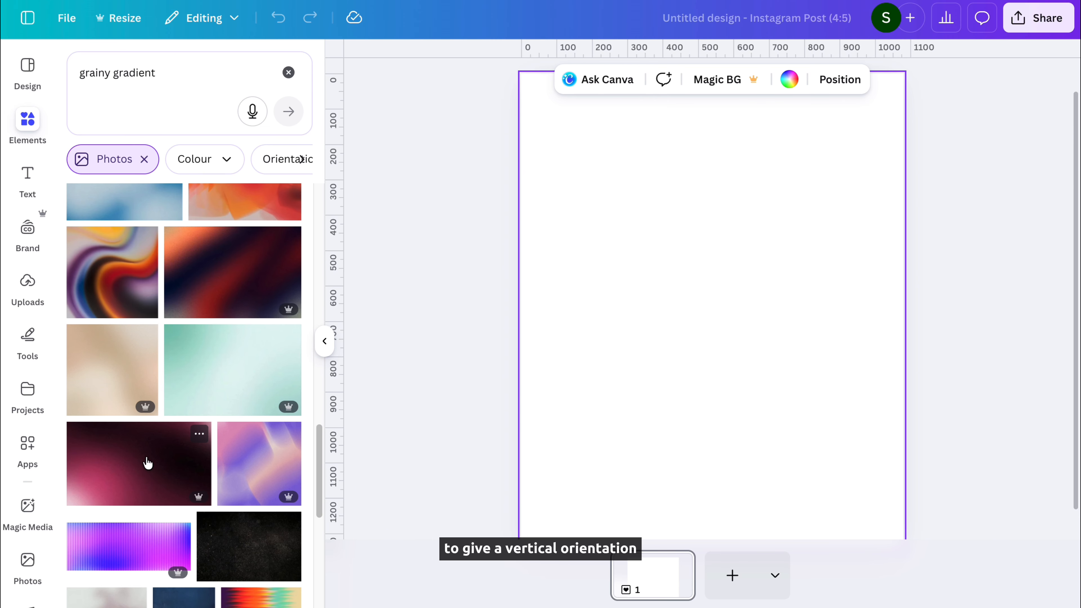
{"action": "left_click", "coordinate": [147, 463]}
{"action": "left_click", "coordinate": [324, 341]}
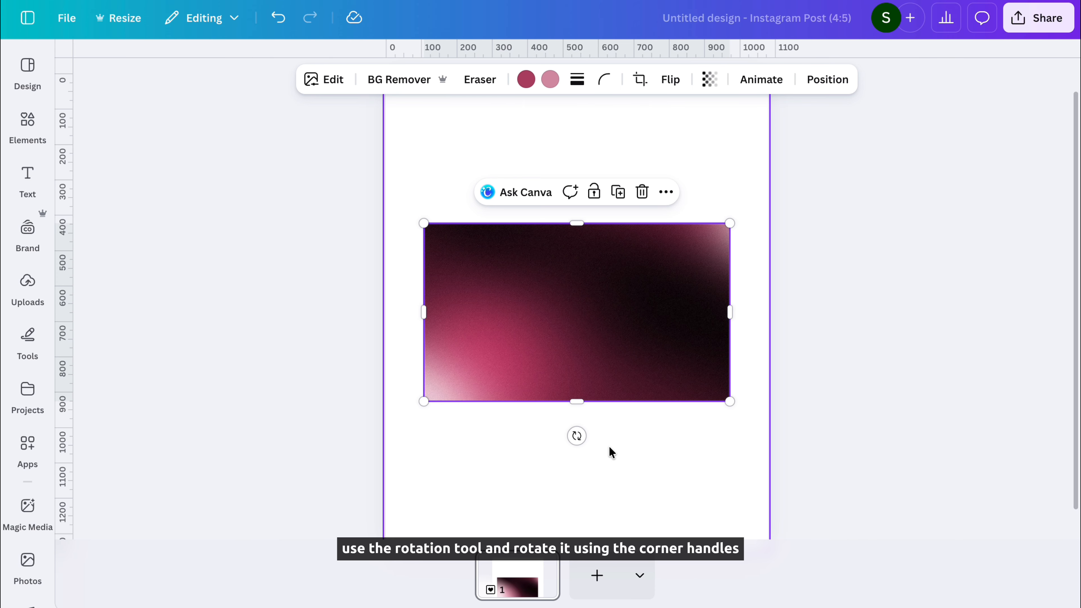
- Fit the gradient image over the whole page in vertical orientation and lock it as the background
{"action": "left_click_drag", "start_coordinate": [576, 436], "coordinate": [380, 305]}
{"action": "left_click_drag", "start_coordinate": [666, 159], "coordinate": [851, 22]}
{"action": "left_click_drag", "start_coordinate": [487, 465], "coordinate": [339, 601]}
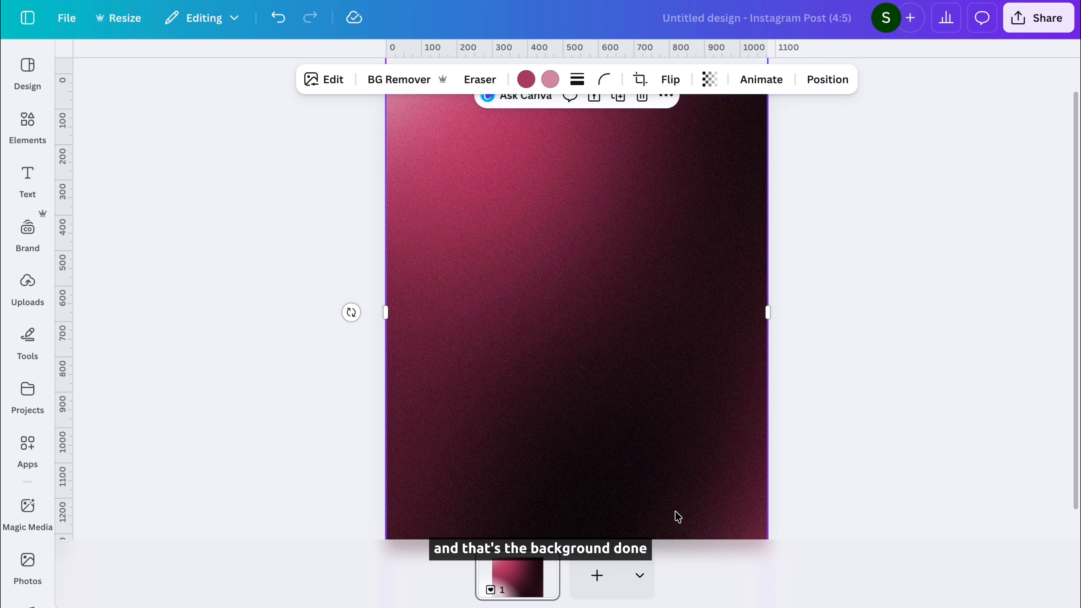
{"action": "scroll", "coordinate": [722, 246], "scroll_direction": "up", "scroll_amount": 1}
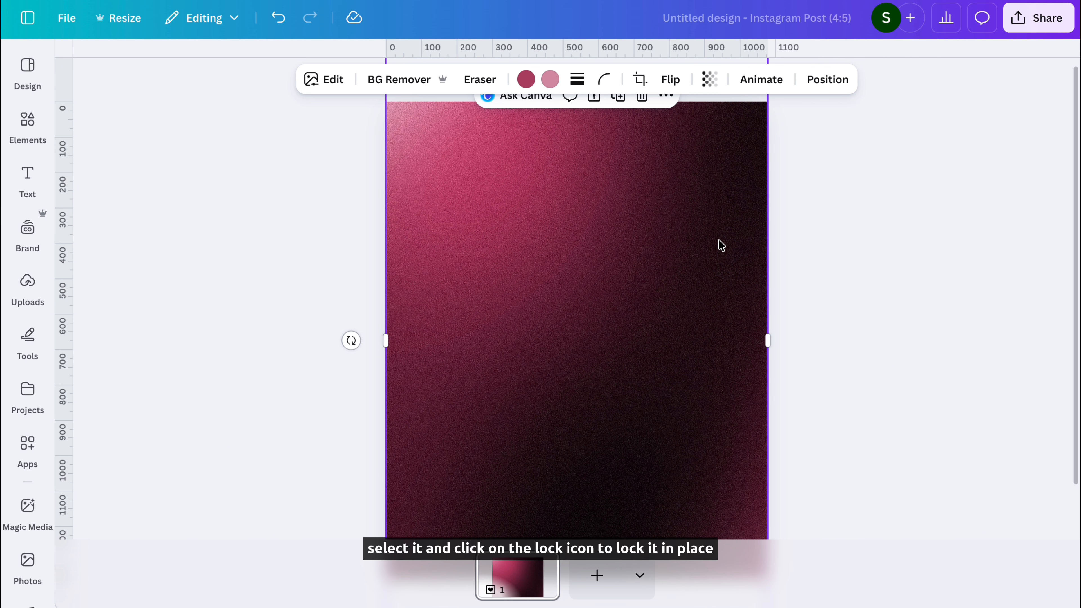
{"action": "left_click", "coordinate": [590, 108]}
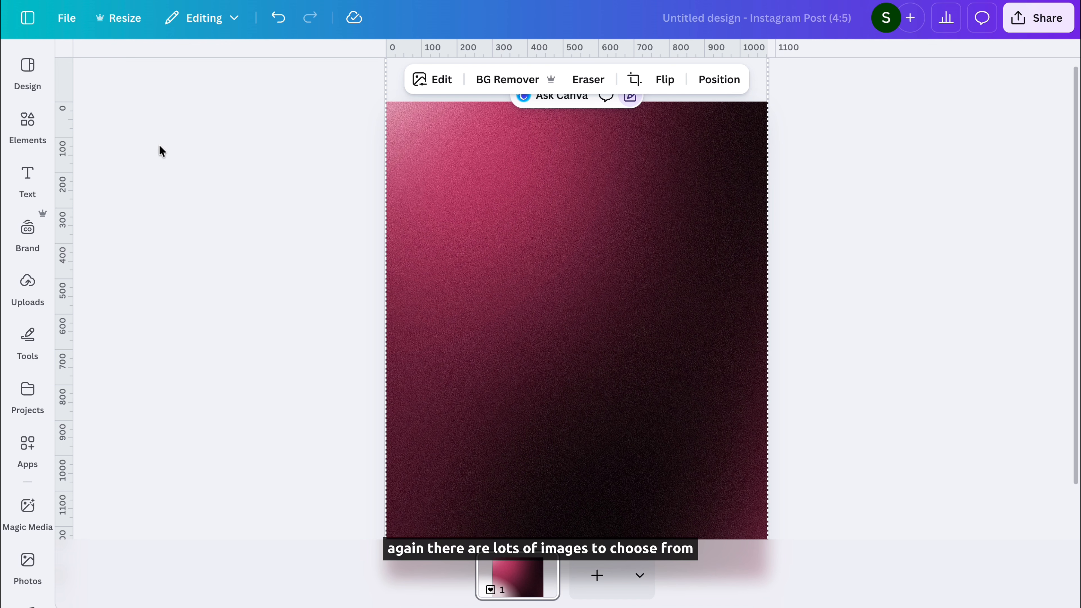
- Search the elements library for "Woman" and limit the results to photos
{"action": "left_click", "coordinate": [28, 122]}
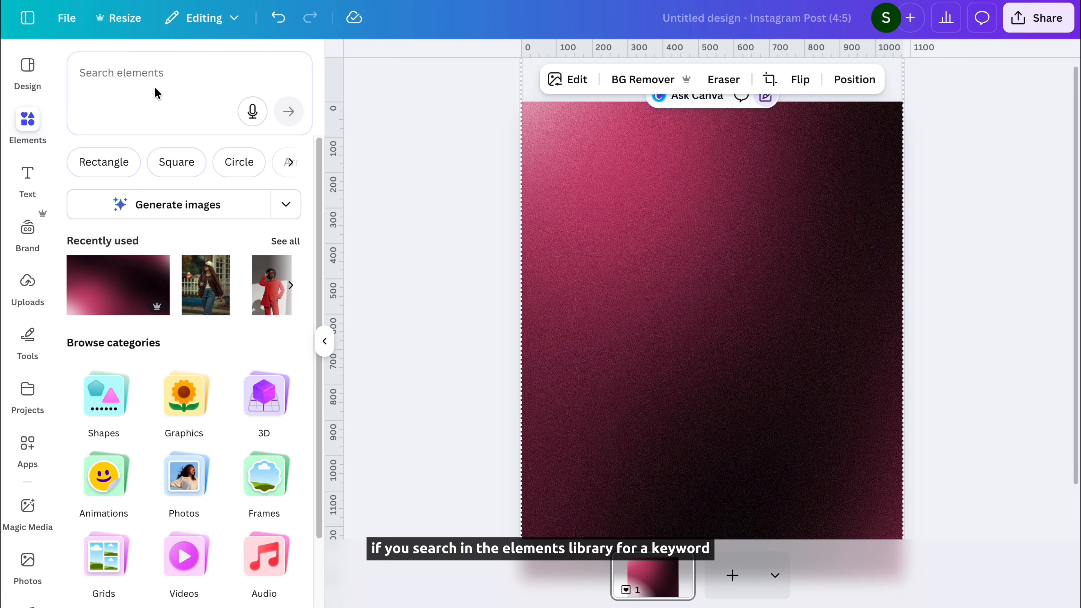
{"action": "left_click", "coordinate": [135, 72]}
{"action": "type", "text": "W"}
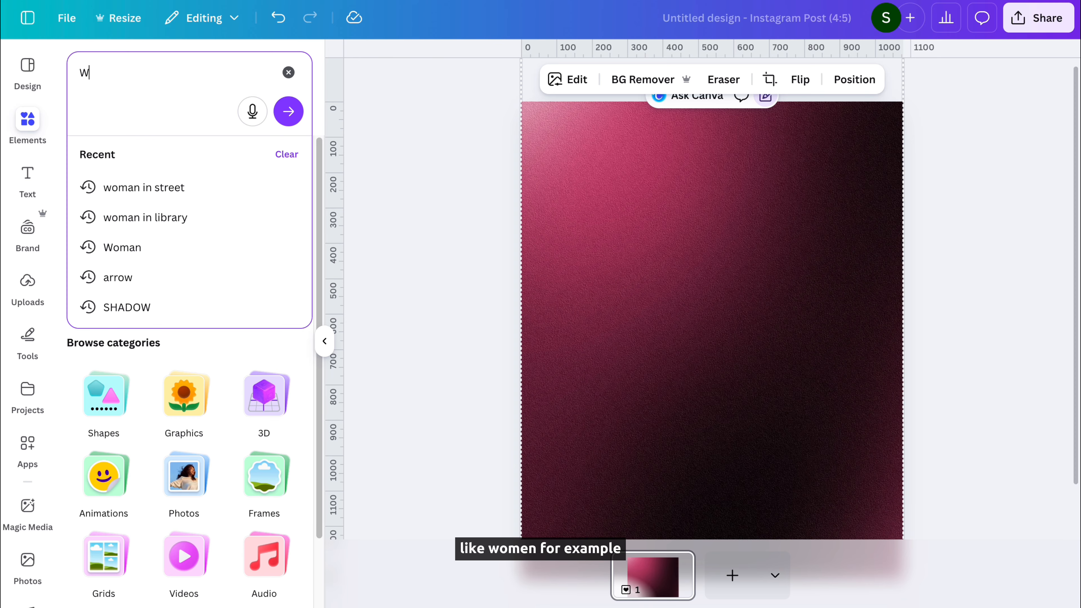
{"action": "type", "text": "oman"}
{"action": "key", "text": "Return"}
{"action": "left_click", "coordinate": [193, 157]}
- Star the photo "Woman Wearing Black Businesswear" among the search results
{"action": "scroll", "coordinate": [235, 455], "scroll_direction": "down", "scroll_amount": 3}
{"action": "scroll", "coordinate": [235, 455], "scroll_direction": "up", "scroll_amount": 3}
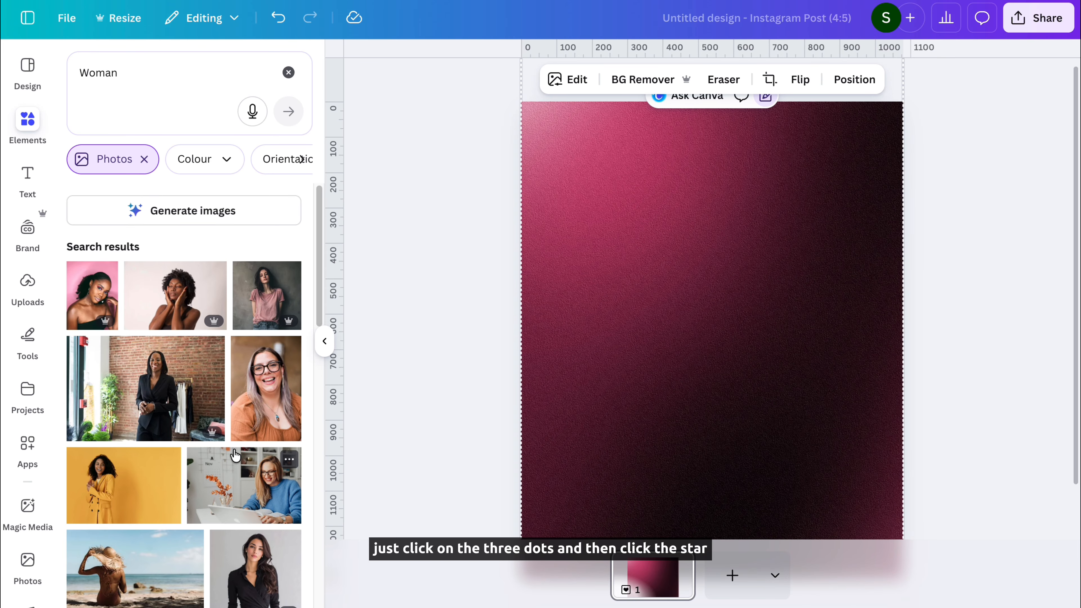
{"action": "left_click", "coordinate": [212, 349]}
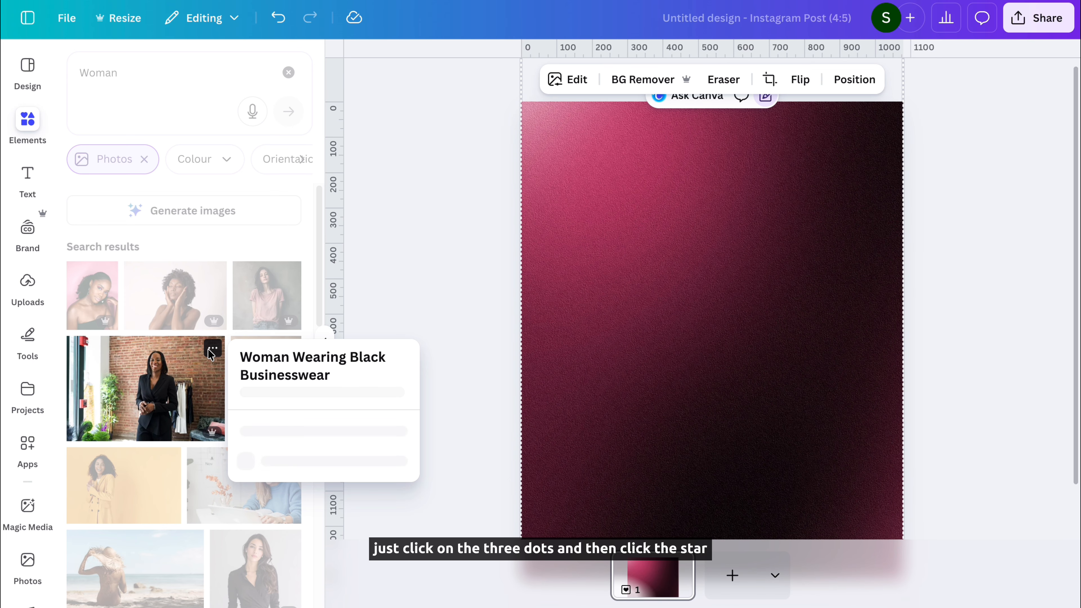
{"action": "left_click", "coordinate": [272, 535]}
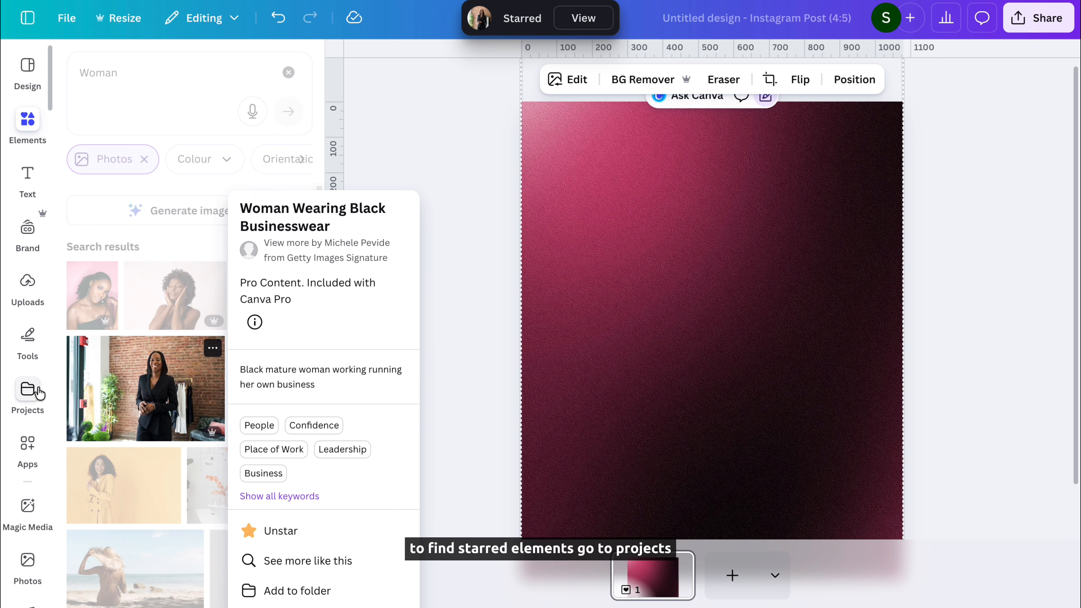
- Add the photo of the woman in an orange blazer with crossed arms from the Starred project folder
{"action": "left_click", "coordinate": [28, 395]}
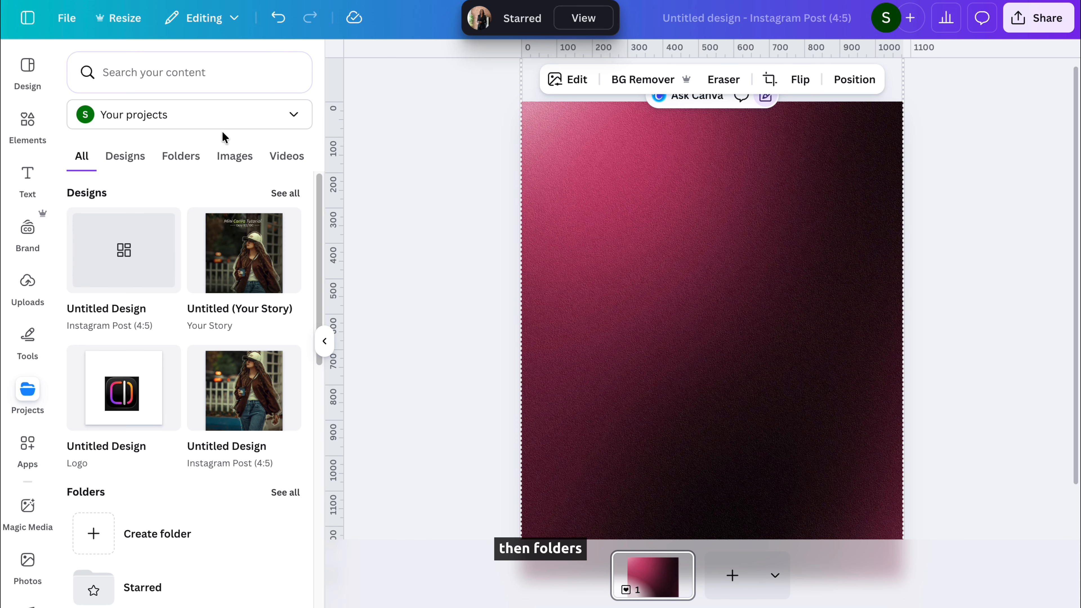
{"action": "left_click", "coordinate": [179, 158]}
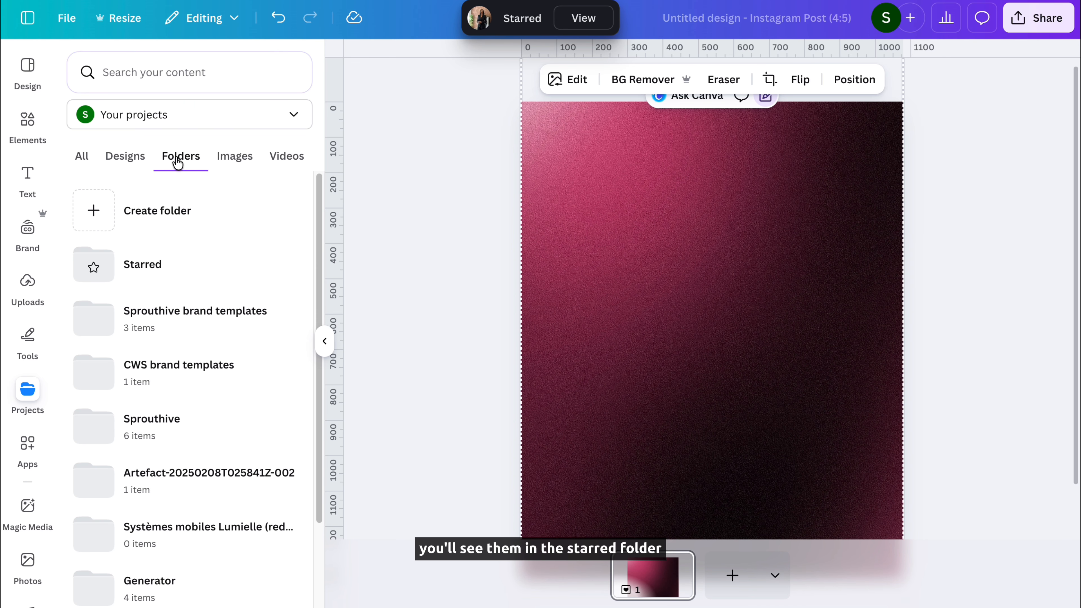
{"action": "left_click", "coordinate": [152, 269]}
{"action": "scroll", "coordinate": [152, 273], "scroll_direction": "down", "scroll_amount": 15}
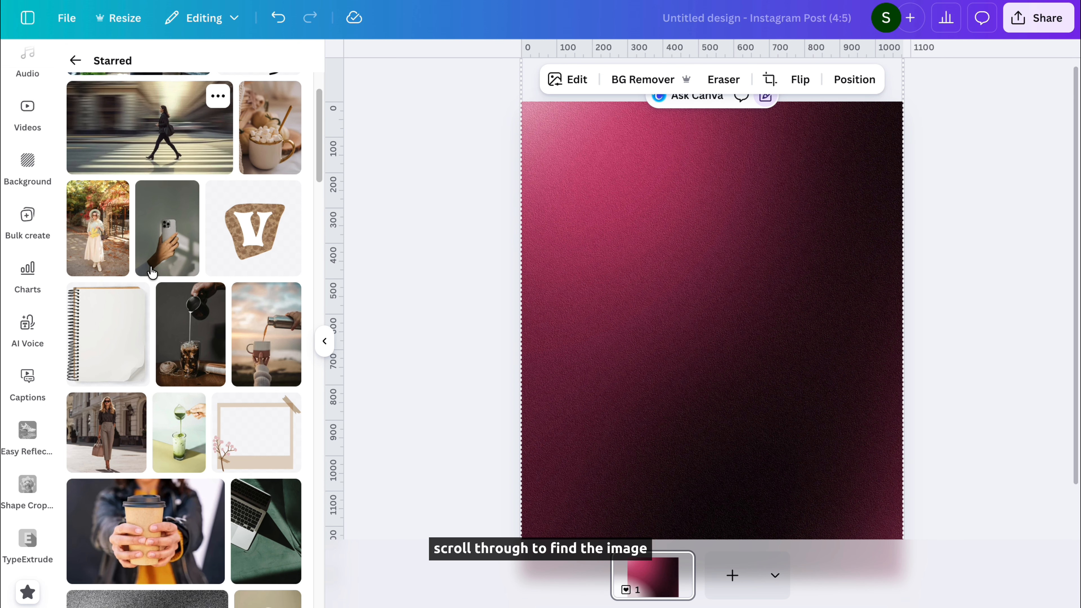
{"action": "scroll", "coordinate": [152, 272], "scroll_direction": "down", "scroll_amount": 20}
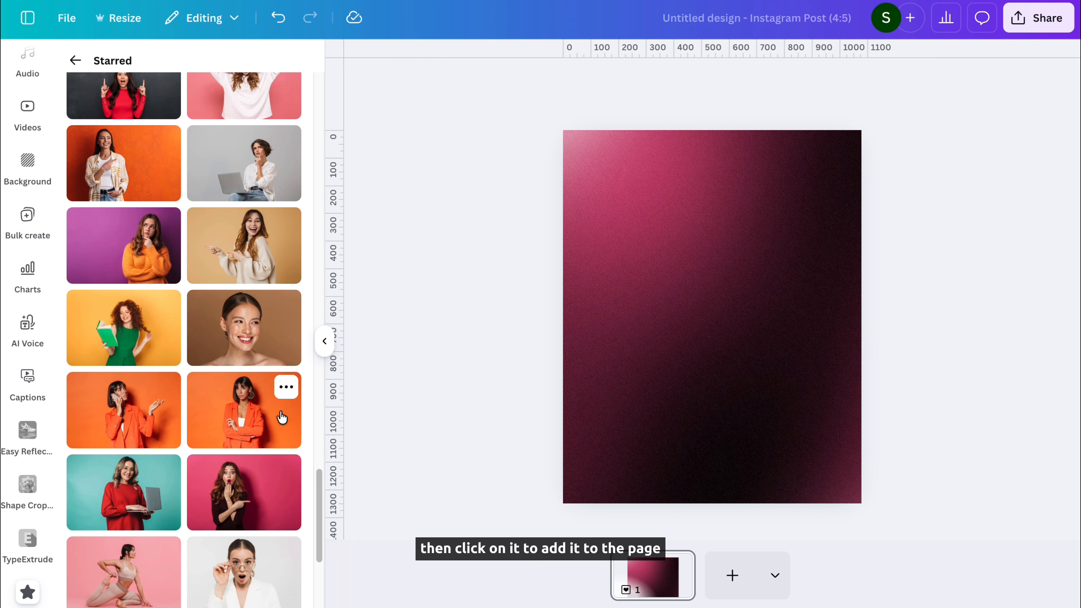
{"action": "left_click", "coordinate": [285, 419]}
{"action": "left_click", "coordinate": [324, 340]}
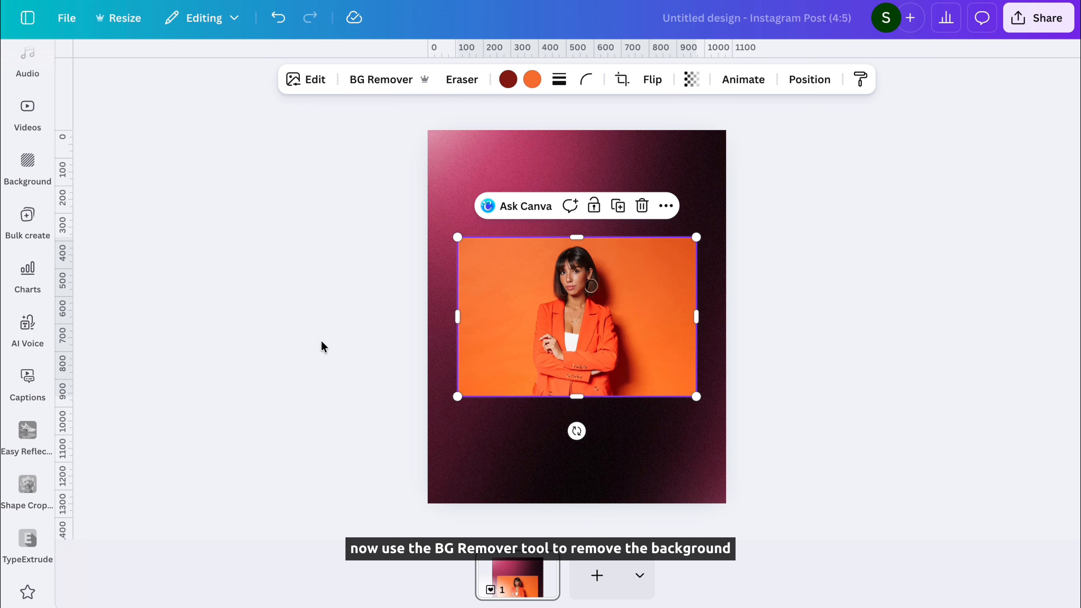
- Remove the background of the woman's photo and enlarge the cutout against the page's upper left side
{"action": "left_click", "coordinate": [361, 91]}
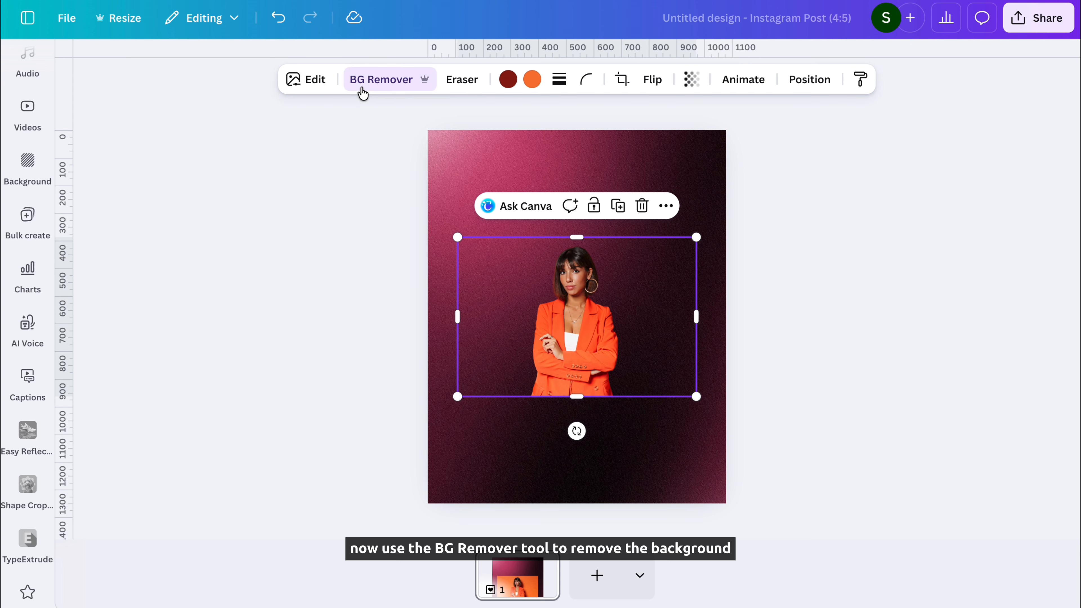
{"action": "left_click_drag", "start_coordinate": [696, 398], "coordinate": [958, 600]}
{"action": "left_click_drag", "start_coordinate": [598, 374], "coordinate": [478, 306]}
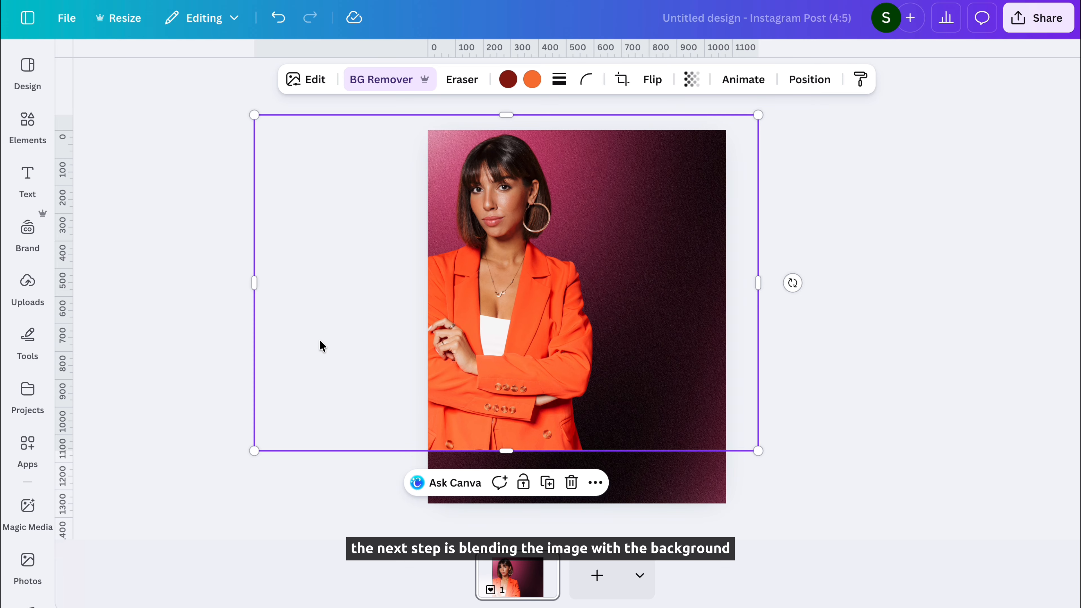
- Search the apps for "image blender" and open the Image Blender app
{"action": "left_click", "coordinate": [38, 443]}
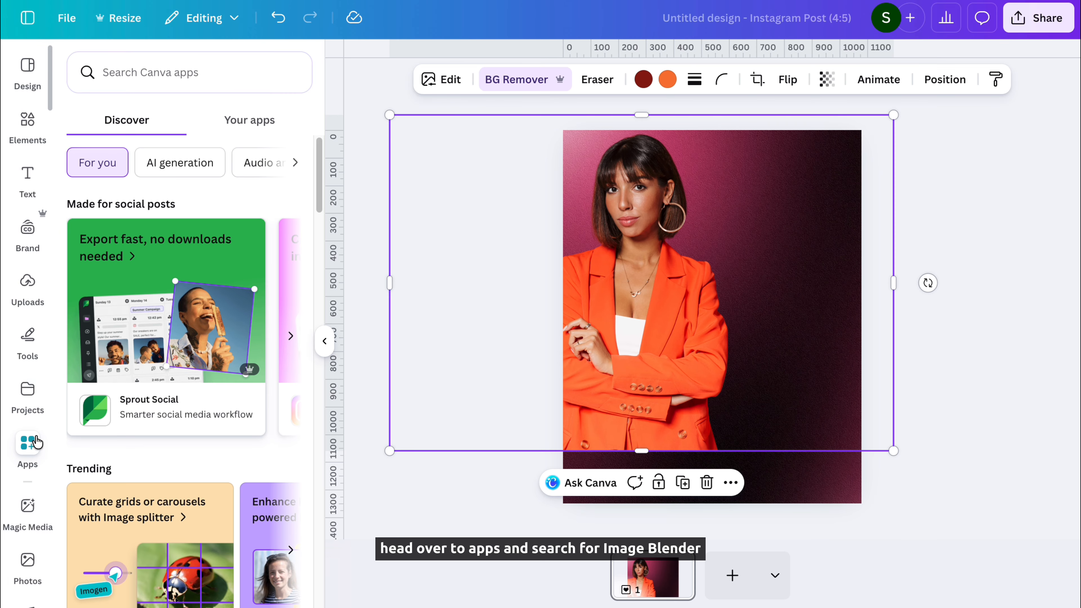
{"action": "left_click", "coordinate": [159, 72]}
{"action": "type", "text": "image blender"}
{"action": "key", "text": "Return"}
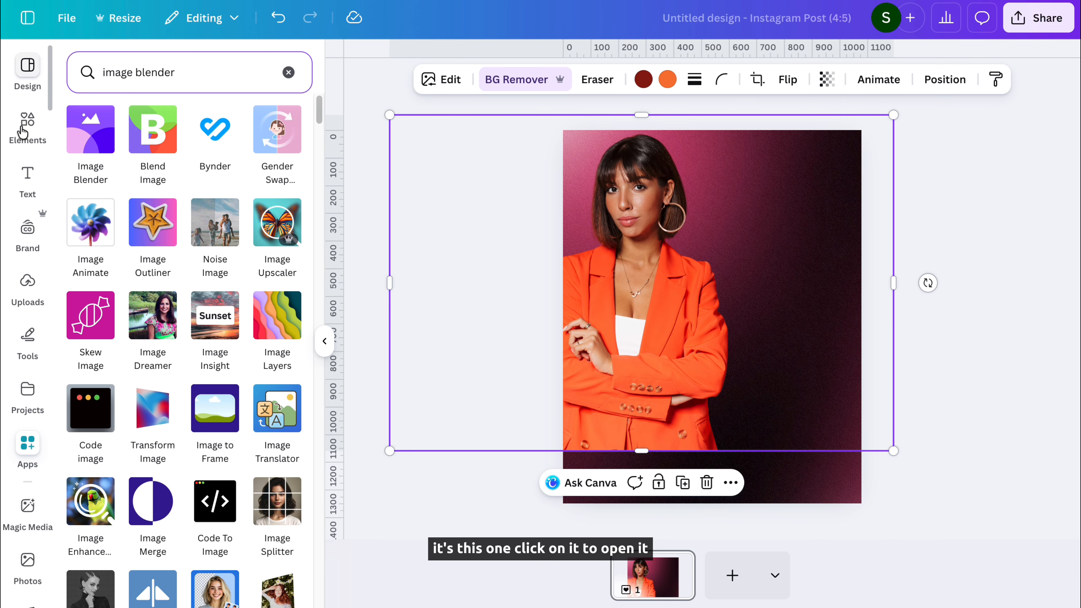
{"action": "left_click", "coordinate": [87, 156]}
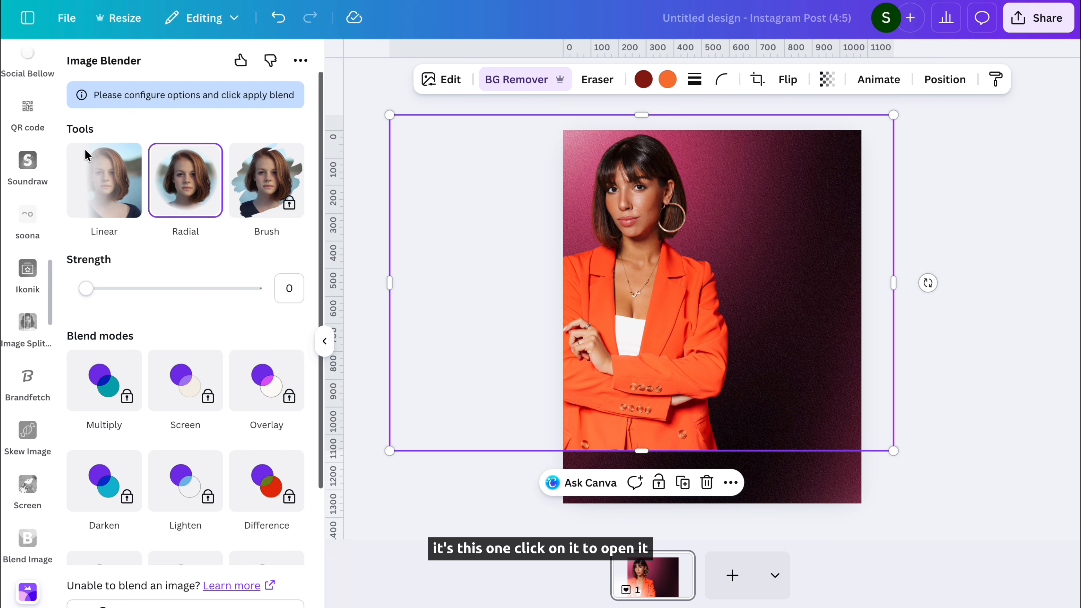
- Apply a Radial blend with strength 0 around the woman's face and shoulders, and save it
{"action": "left_click", "coordinate": [181, 171]}
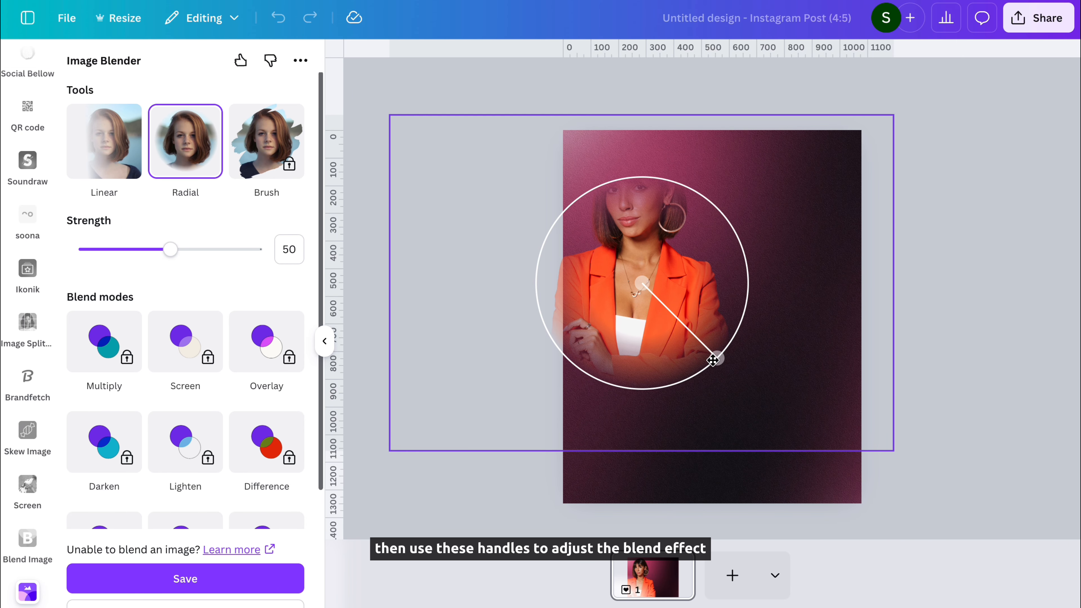
{"action": "left_click_drag", "start_coordinate": [715, 362], "coordinate": [701, 343]}
{"action": "left_click_drag", "start_coordinate": [640, 314], "coordinate": [640, 257]}
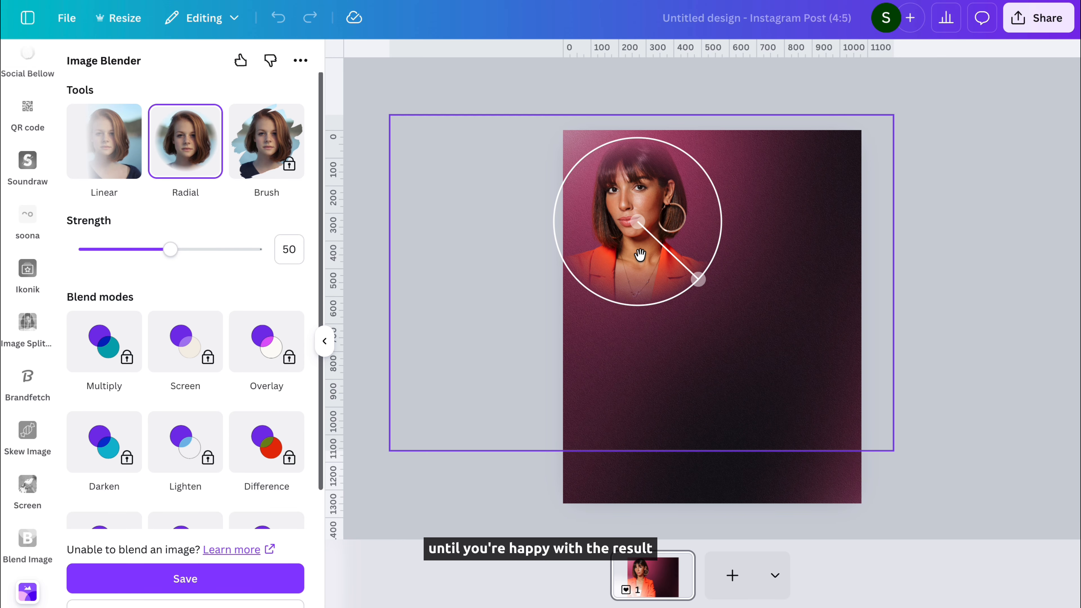
{"action": "left_click_drag", "start_coordinate": [170, 249], "coordinate": [83, 244]}
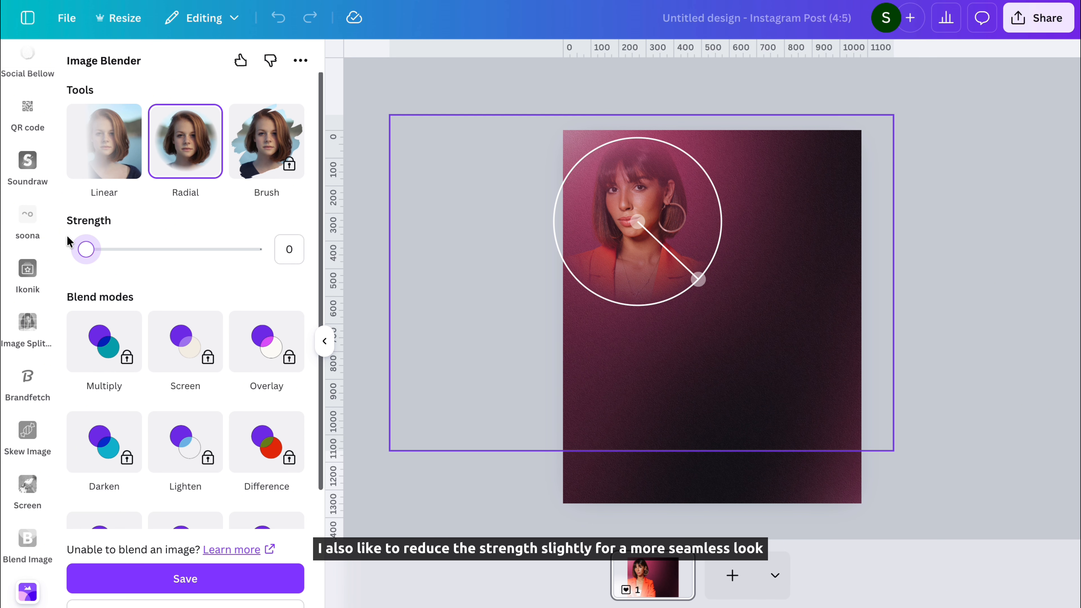
{"action": "left_click", "coordinate": [181, 579]}
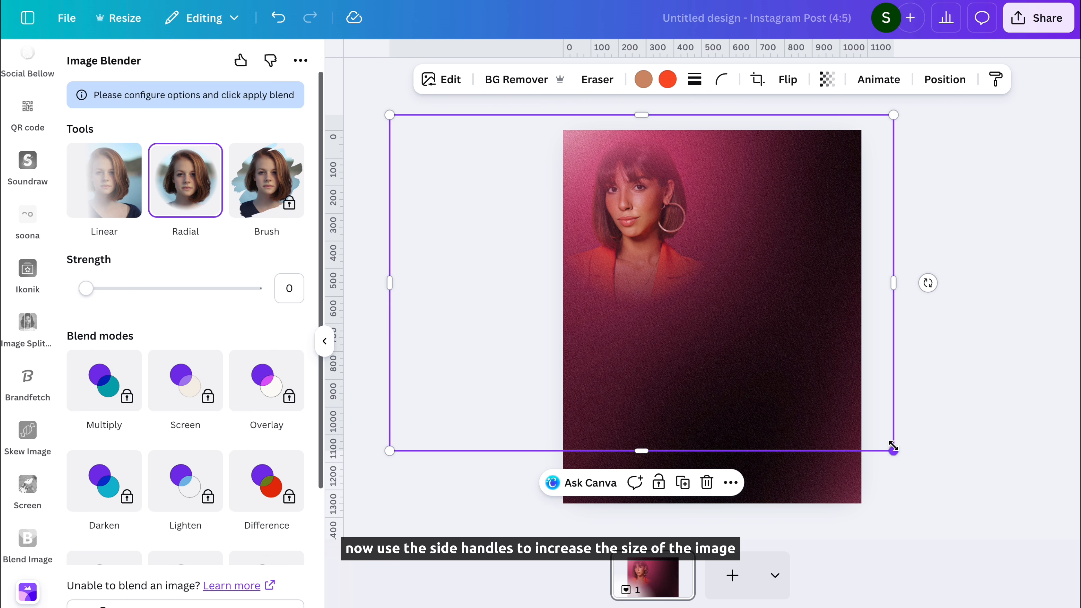
- Enlarge the blended portrait in the page's upper left area and make it more transparent
{"action": "left_click_drag", "start_coordinate": [893, 447], "coordinate": [1023, 537]}
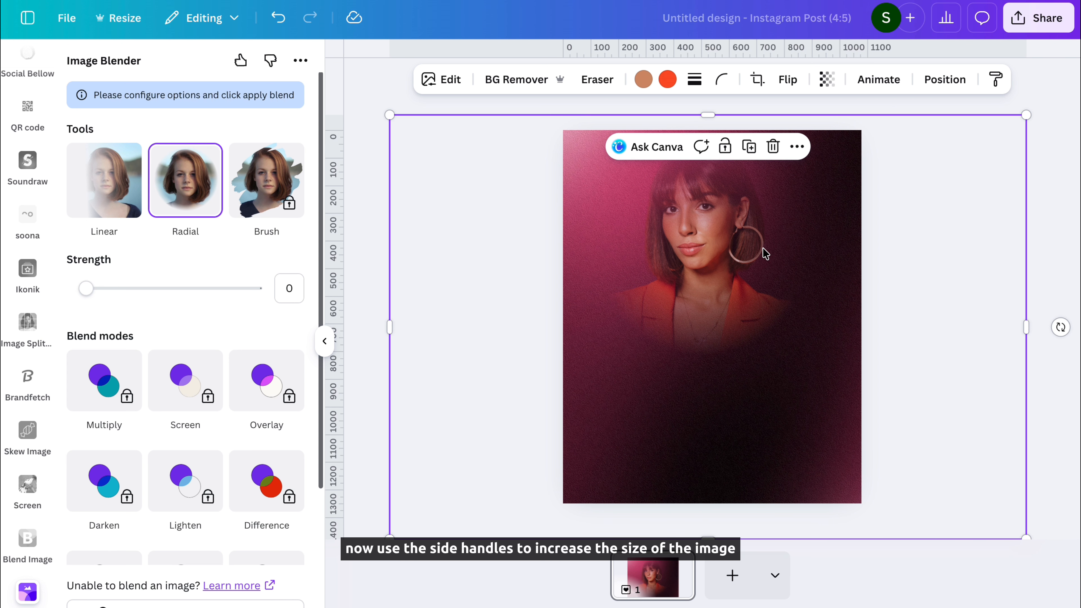
{"action": "left_click_drag", "start_coordinate": [731, 244], "coordinate": [662, 234]}
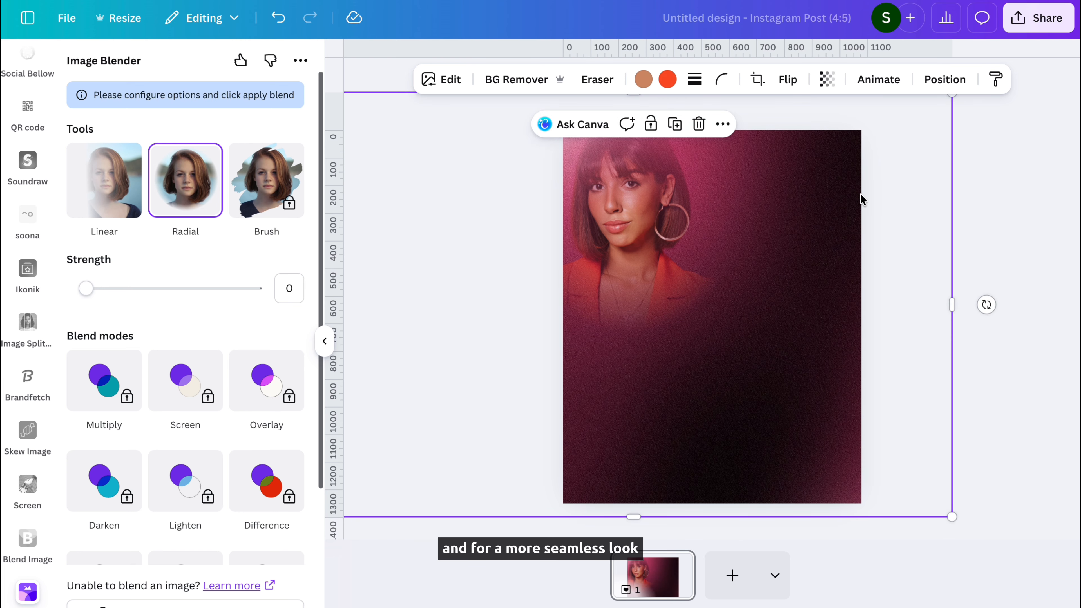
{"action": "left_click", "coordinate": [826, 80]}
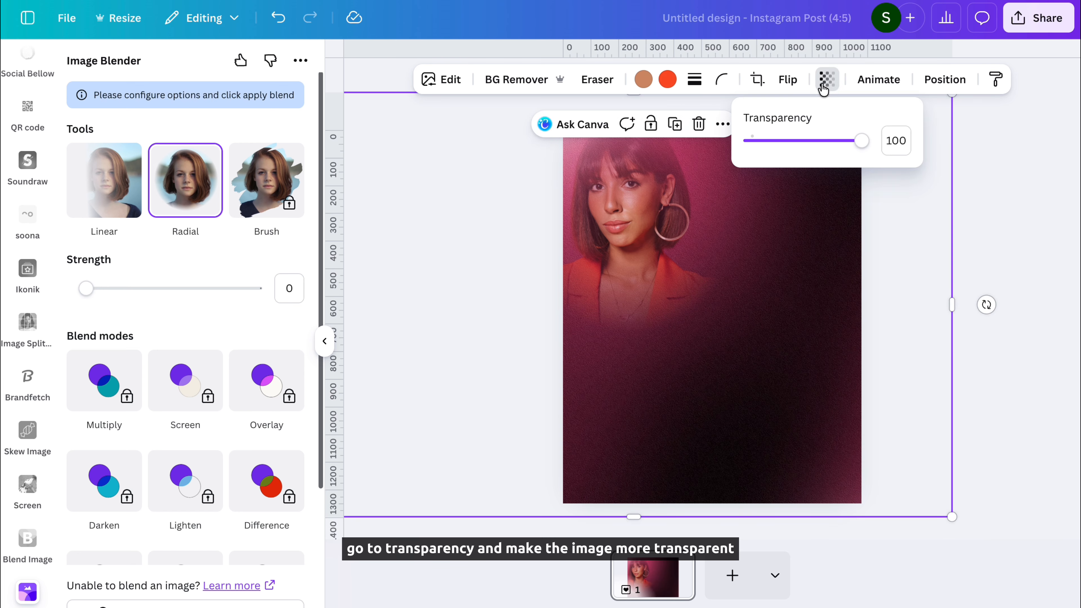
{"action": "left_click_drag", "start_coordinate": [859, 144], "coordinate": [801, 152]}
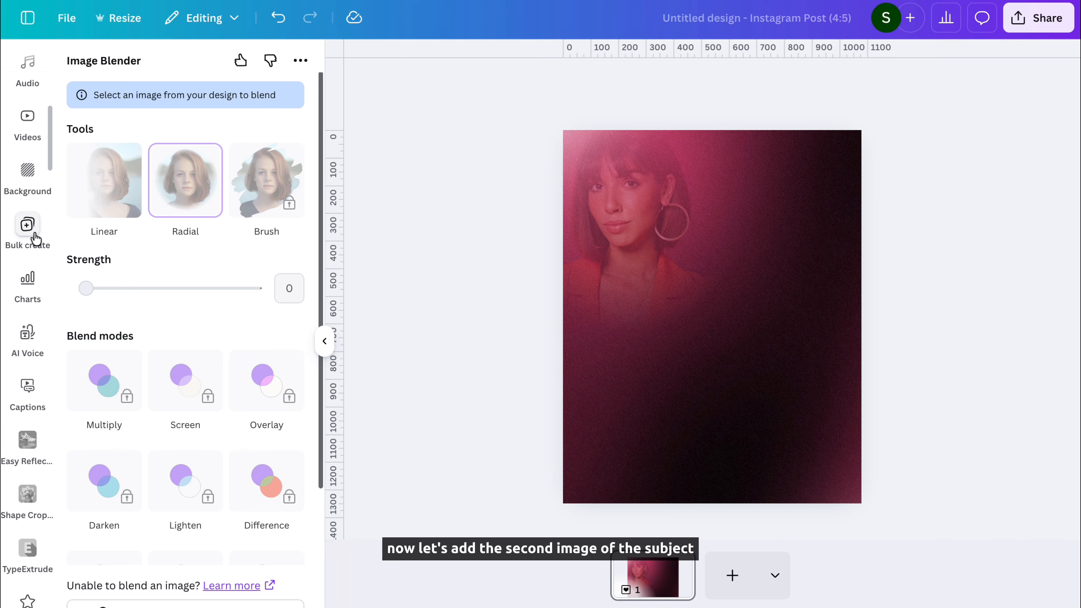
- Add the Starred photo of the woman in an orange blazer holding a phone and remove its background
{"action": "scroll", "coordinate": [36, 238], "scroll_direction": "up", "scroll_amount": 10}
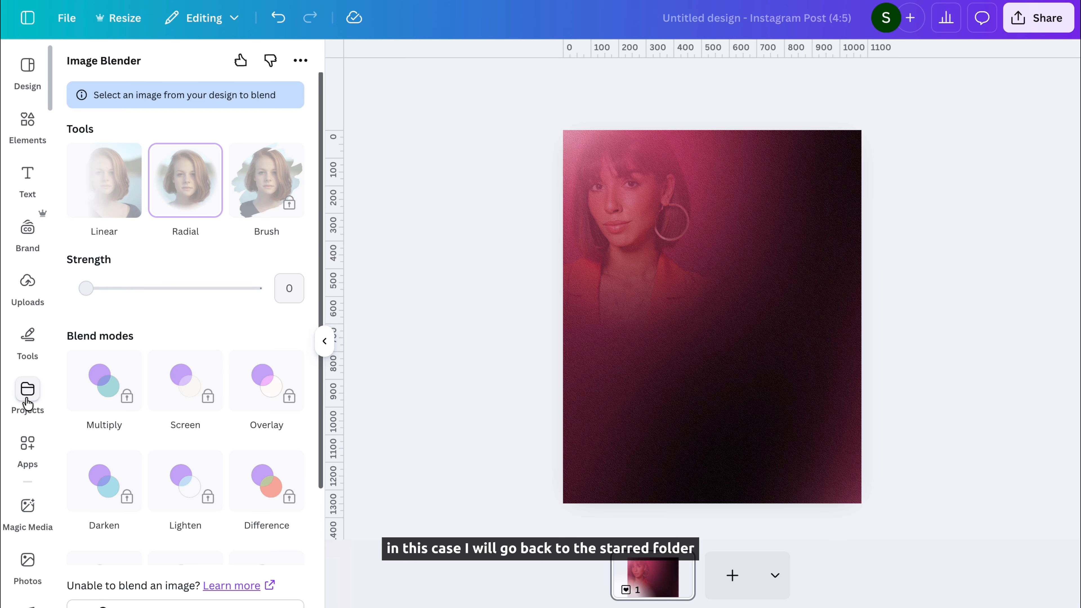
{"action": "left_click", "coordinate": [27, 405]}
{"action": "left_click", "coordinate": [147, 266]}
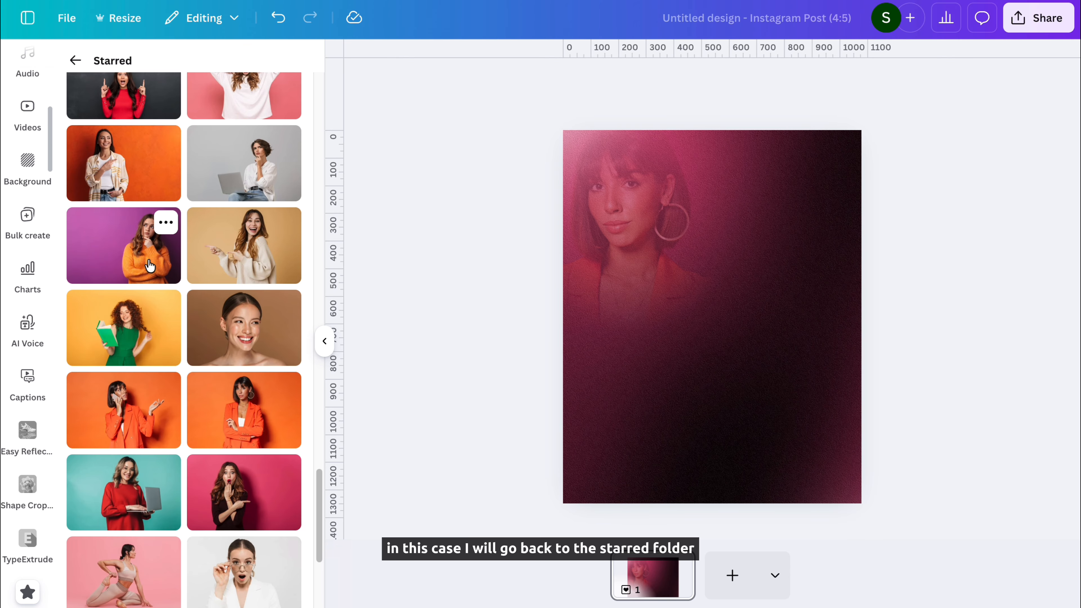
{"action": "left_click", "coordinate": [128, 341]}
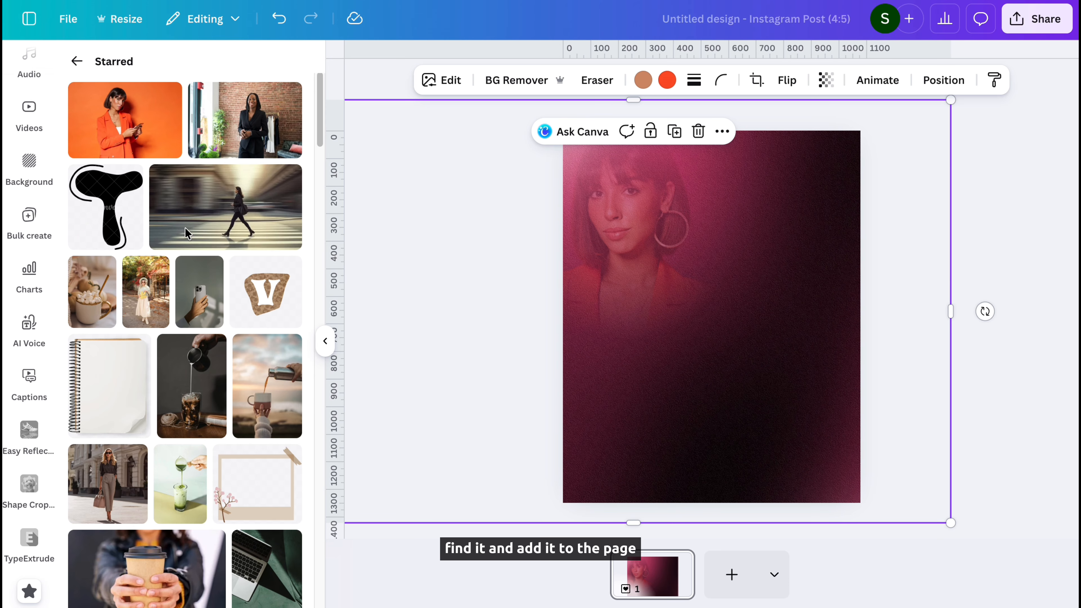
{"action": "left_click", "coordinate": [116, 110]}
{"action": "left_click", "coordinate": [325, 340]}
{"action": "left_click", "coordinate": [367, 81]}
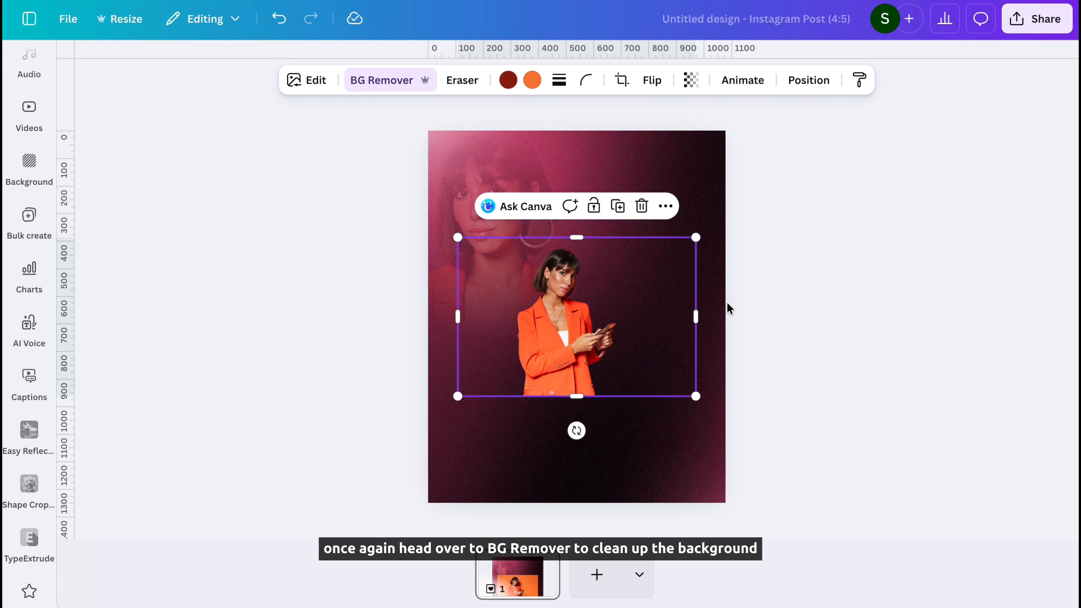
- Enlarge the phone-holding woman's cutout and position it as the main subject near the page's centre
{"action": "left_click_drag", "start_coordinate": [694, 395], "coordinate": [866, 511]}
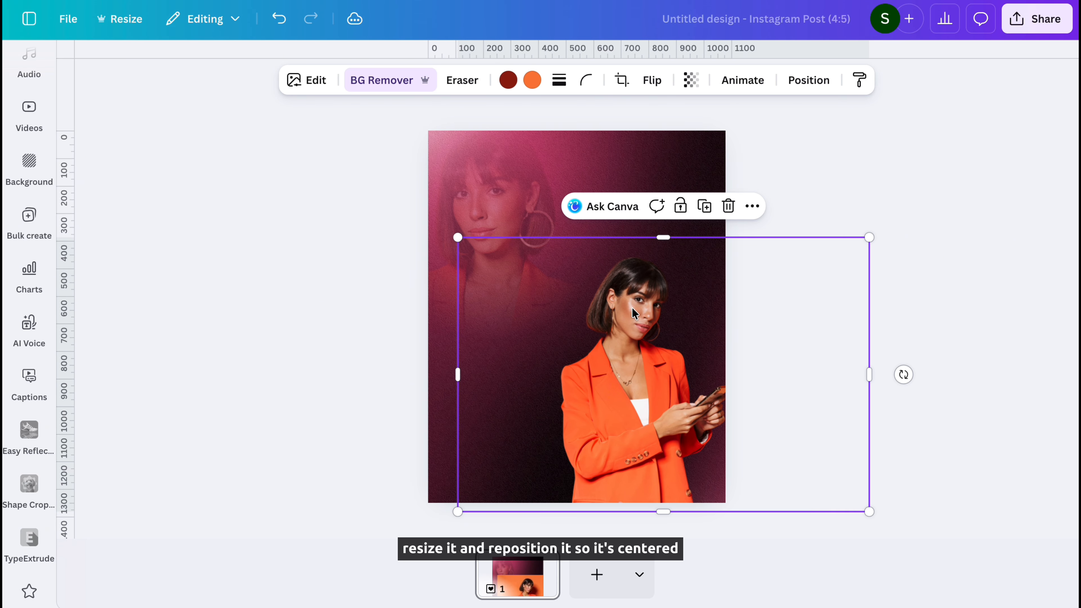
{"action": "left_click_drag", "start_coordinate": [808, 447], "coordinate": [767, 360]}
{"action": "left_click_drag", "start_coordinate": [833, 286], "coordinate": [755, 454]}
{"action": "left_click_drag", "start_coordinate": [632, 372], "coordinate": [596, 362]}
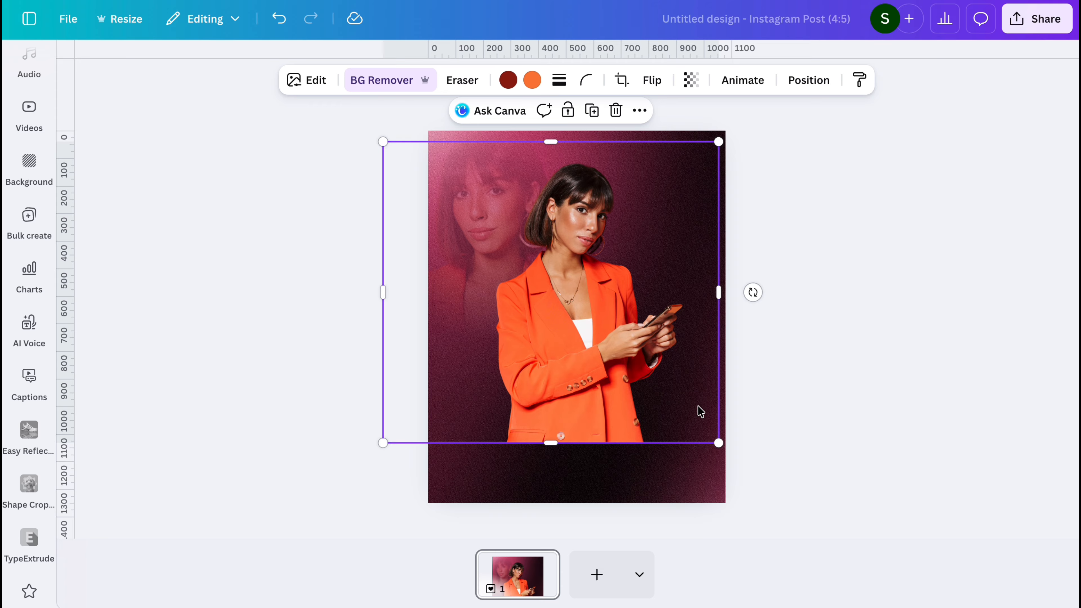
{"action": "left_click_drag", "start_coordinate": [719, 442], "coordinate": [759, 484]}
{"action": "left_click_drag", "start_coordinate": [635, 388], "coordinate": [620, 378]}
{"action": "left_click", "coordinate": [880, 365]}
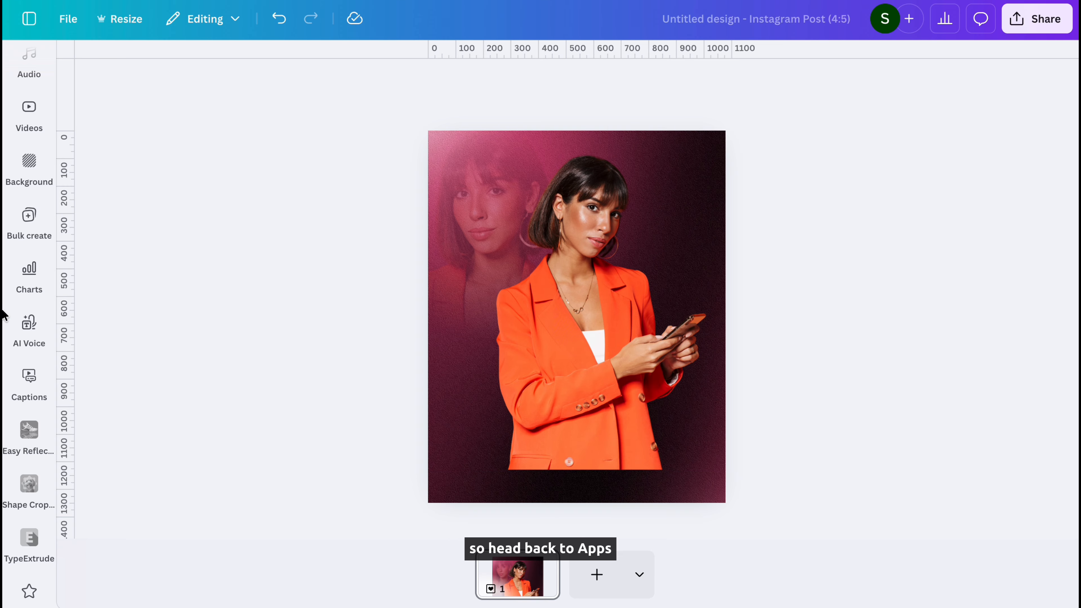
- Find the Image Blender app among the apps and open it
{"action": "left_click", "coordinate": [26, 281]}
{"action": "left_click", "coordinate": [27, 294]}
{"action": "left_click", "coordinate": [29, 398]}
{"action": "left_click", "coordinate": [26, 437]}
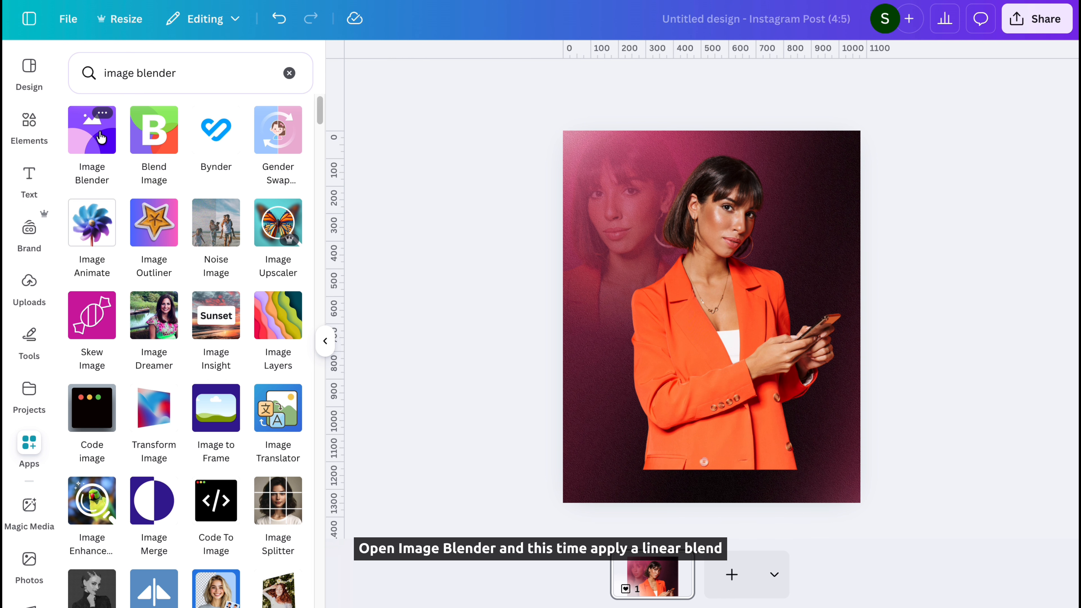
{"action": "left_click", "coordinate": [100, 137]}
- Apply a vertical Linear blend with strength 0 that fades out the main cutout's lower part, and save it
{"action": "left_click", "coordinate": [106, 179]}
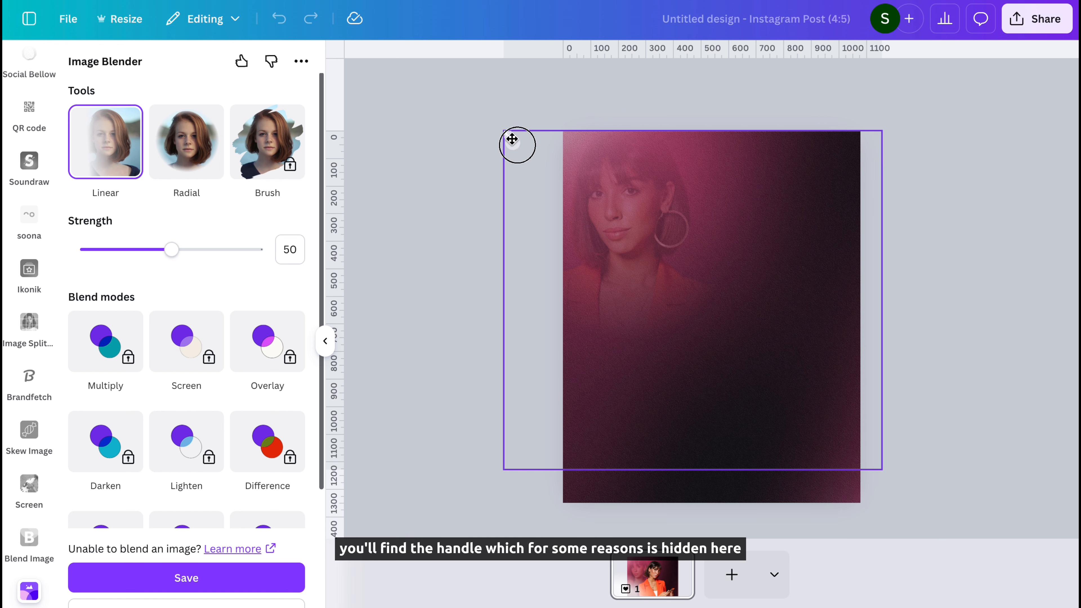
{"action": "left_click_drag", "start_coordinate": [512, 139], "coordinate": [725, 306]}
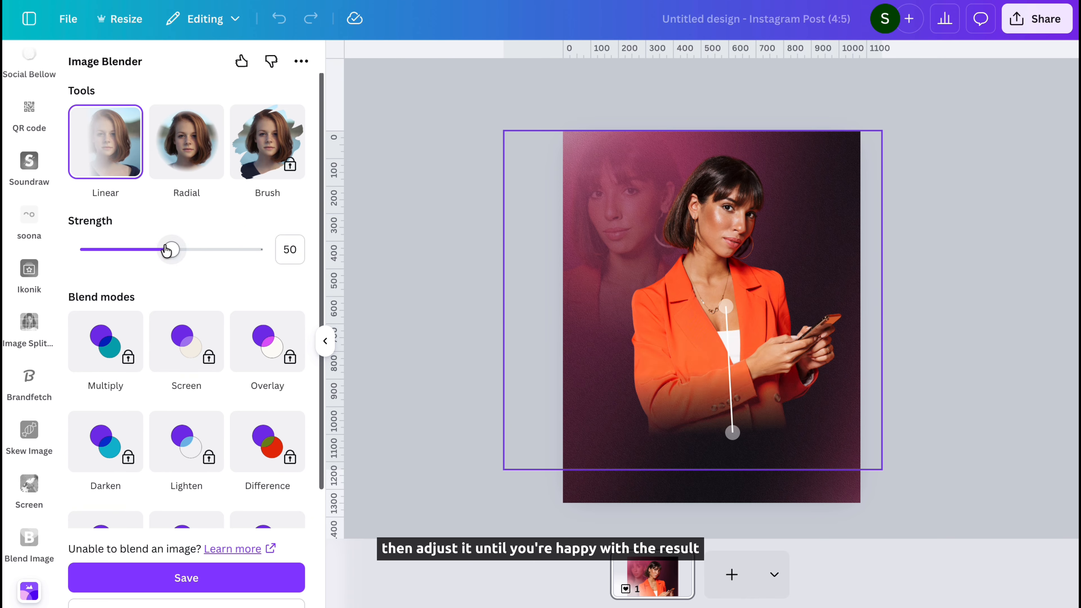
{"action": "left_click_drag", "start_coordinate": [166, 250], "coordinate": [84, 252]}
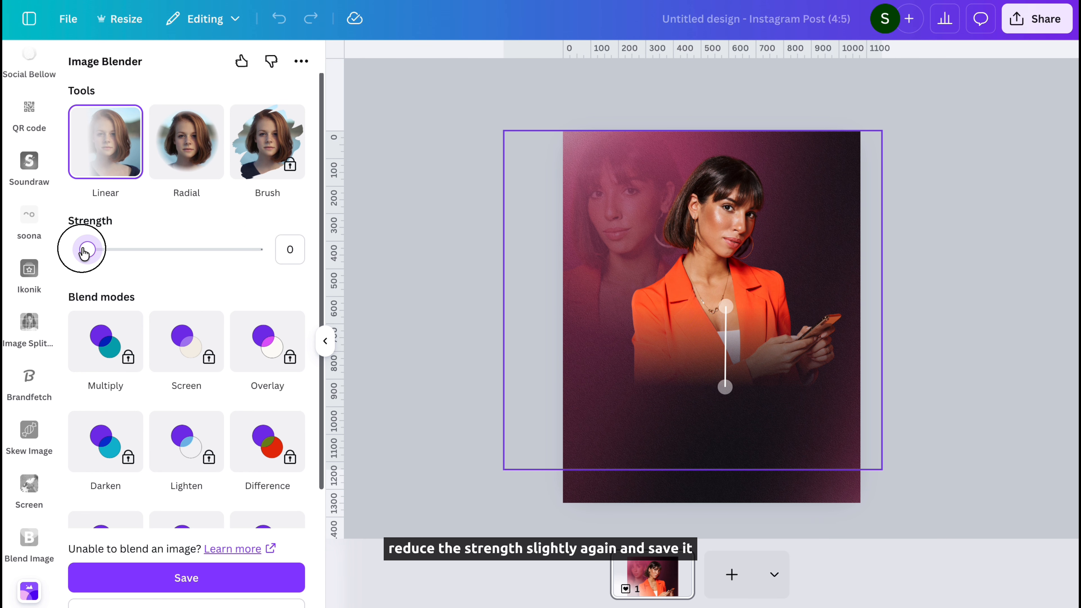
{"action": "left_click", "coordinate": [228, 581]}
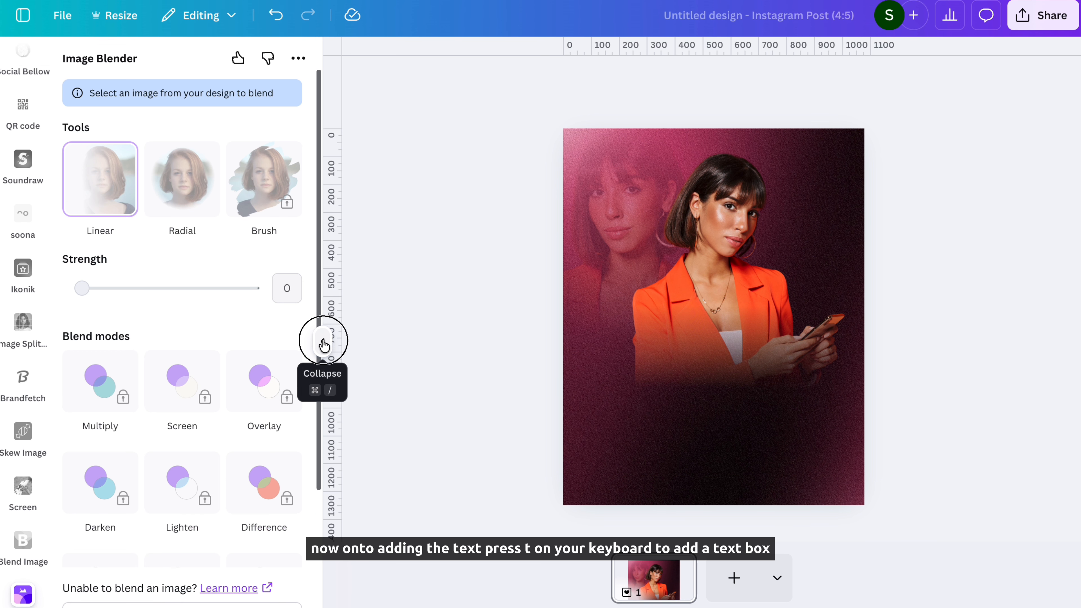
- Add a text box reading "level" and enlarge it to size 176 over the woman
{"action": "left_click", "coordinate": [324, 340]}
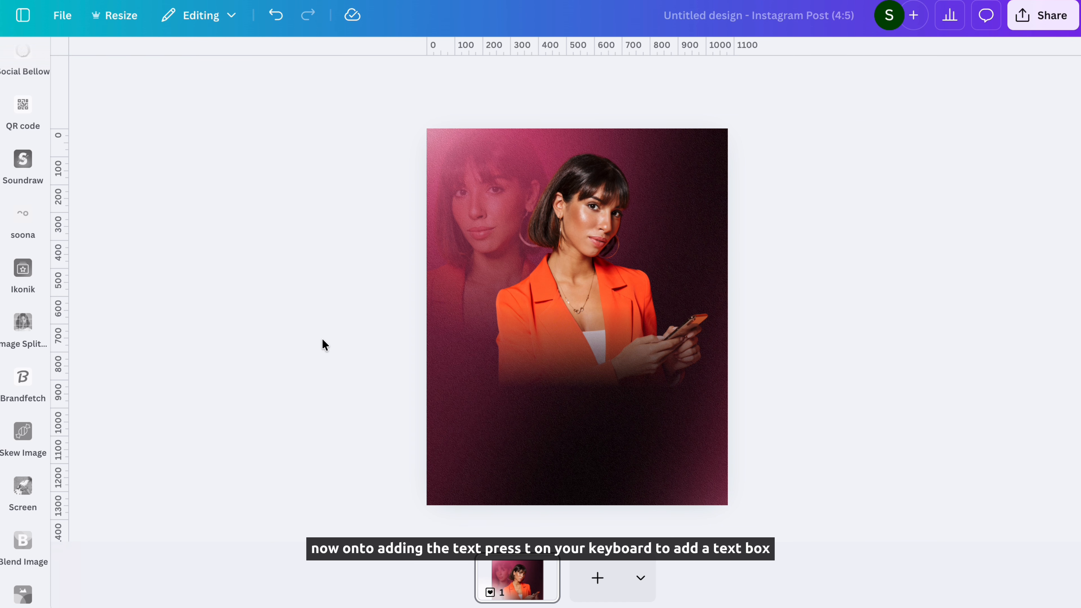
{"action": "key", "text": "t"}
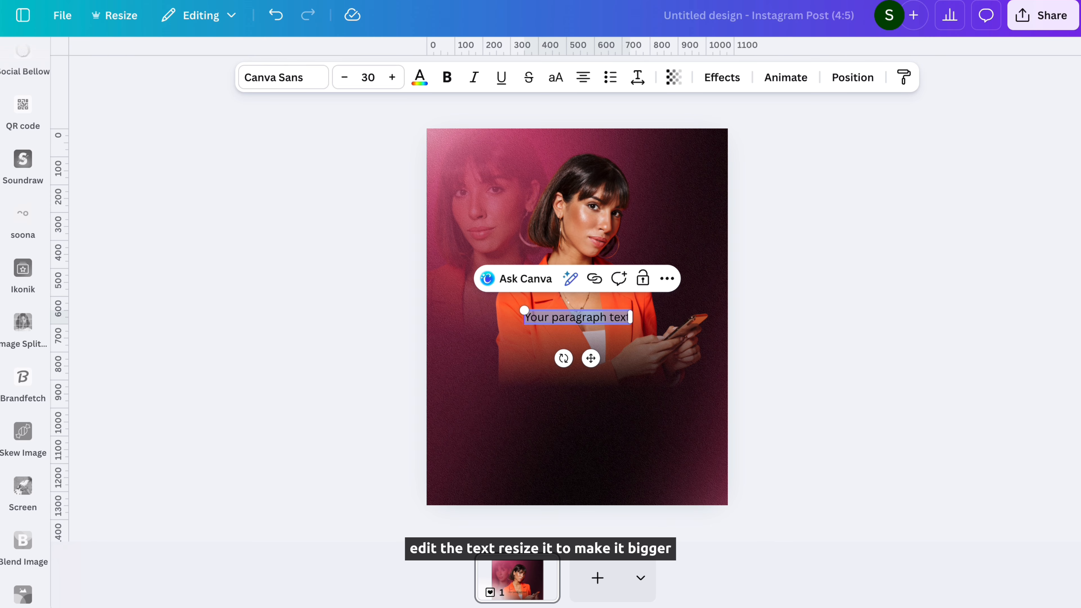
{"action": "type", "text": "level"}
{"action": "left_click_drag", "start_coordinate": [562, 310], "coordinate": [440, 245]}
- Search the fonts for "league spartan" and apply League Spartan to the word "level"
{"action": "key", "text": "ctrl+a"}
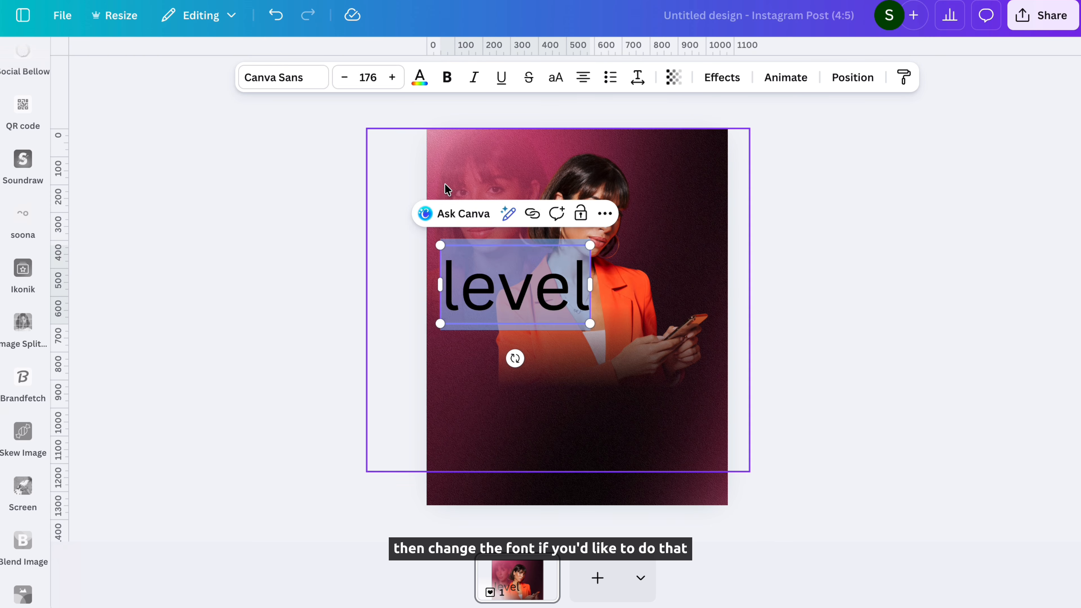
{"action": "left_click", "coordinate": [282, 77]}
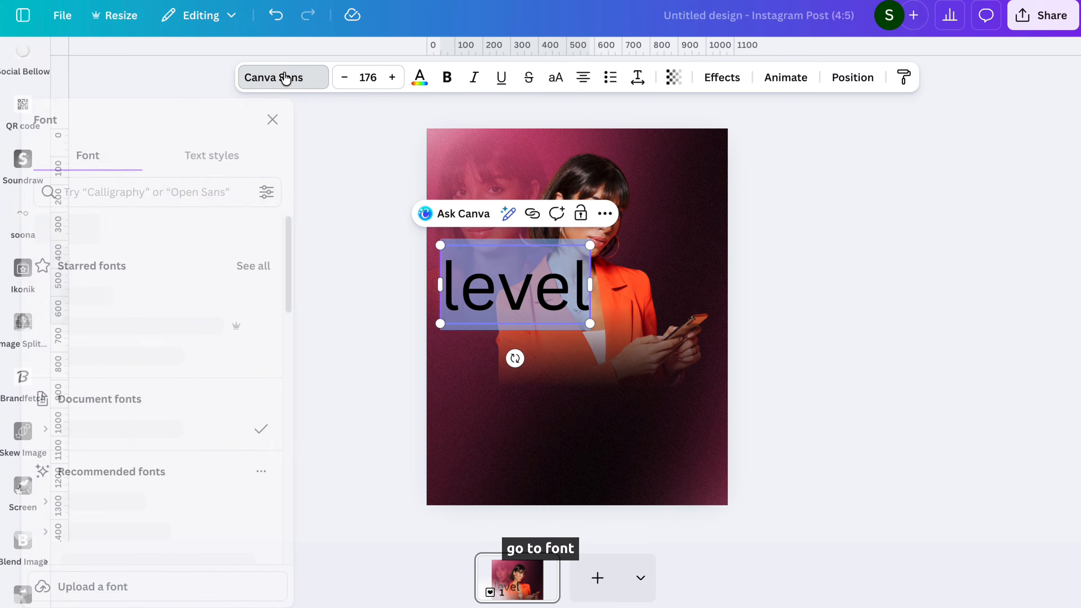
{"action": "left_click", "coordinate": [145, 193]}
{"action": "type", "text": "l"}
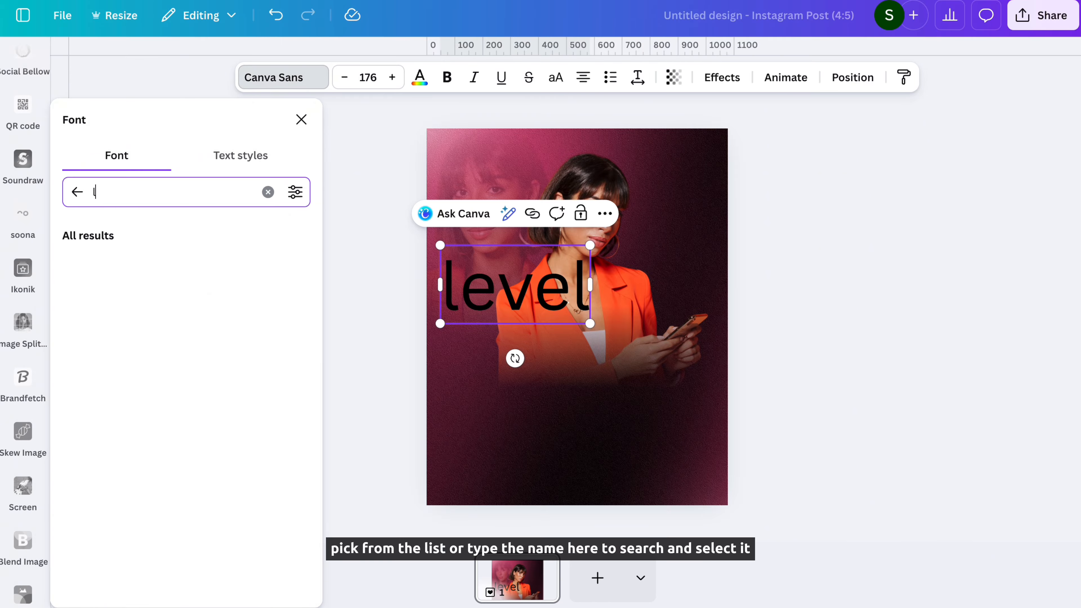
{"action": "type", "text": "eague spartan"}
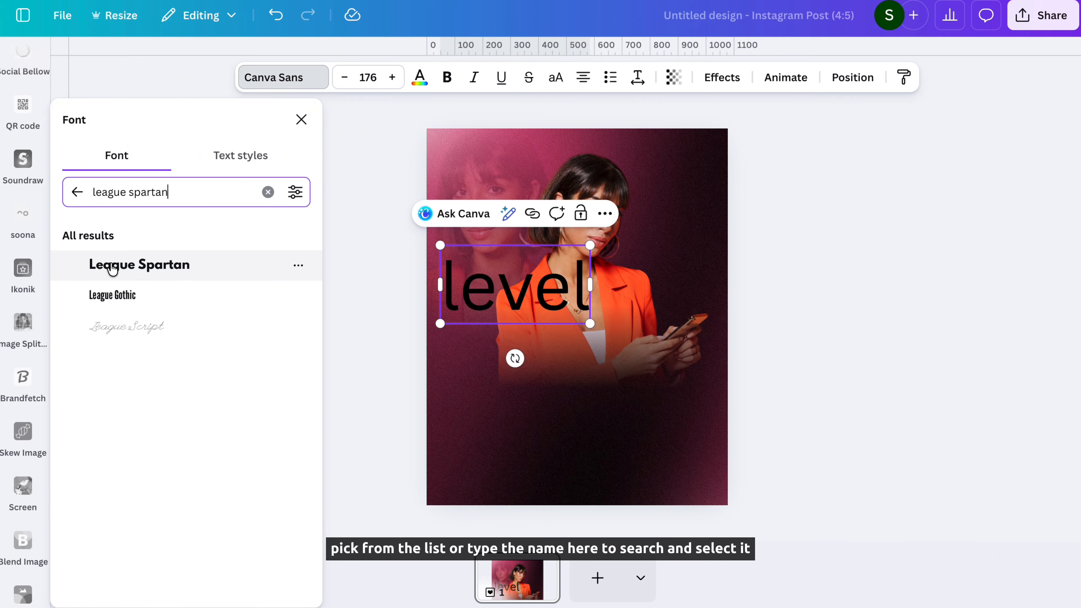
{"action": "left_click", "coordinate": [126, 272]}
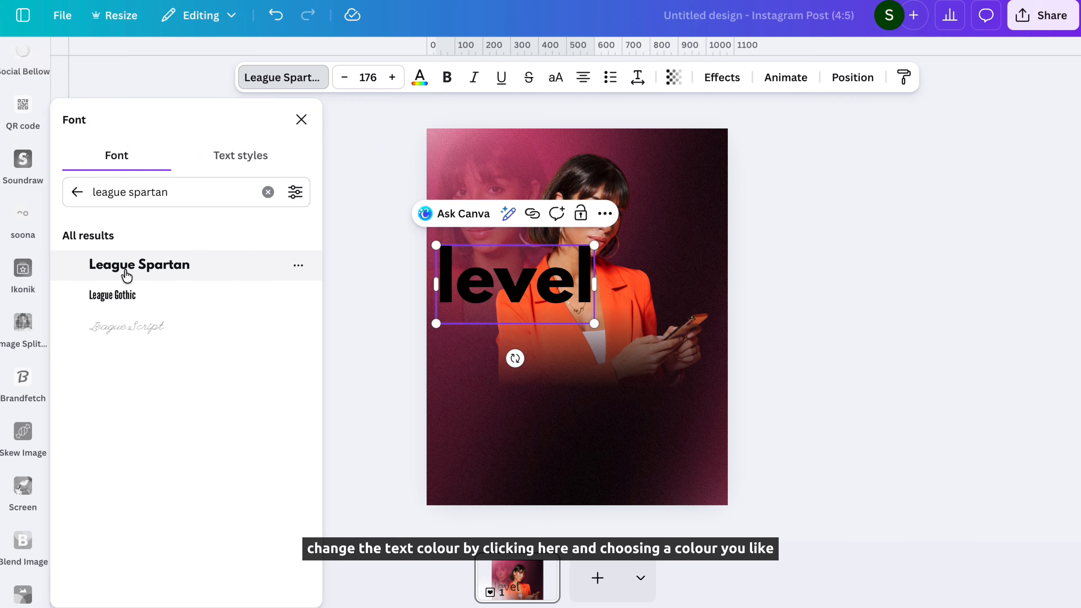
- Colour the word "level" in the cream brand colour, enlarge it to size 257 and centre it horizontally across the woman
{"action": "left_click", "coordinate": [420, 77]}
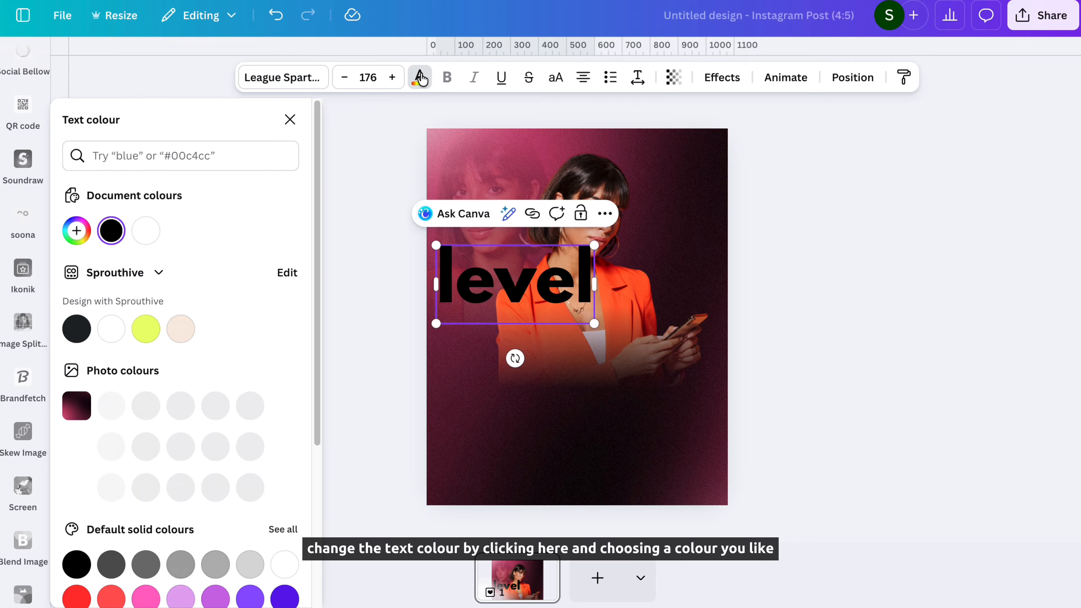
{"action": "left_click", "coordinate": [172, 335]}
{"action": "left_click_drag", "start_coordinate": [594, 323], "coordinate": [666, 357]}
{"action": "left_click_drag", "start_coordinate": [592, 311], "coordinate": [609, 283]}
{"action": "left_click_drag", "start_coordinate": [610, 269], "coordinate": [593, 323]}
- Duplicate the word "level" and give the copy the Hollow effect with a thin outline
{"action": "left_click", "coordinate": [630, 171]}
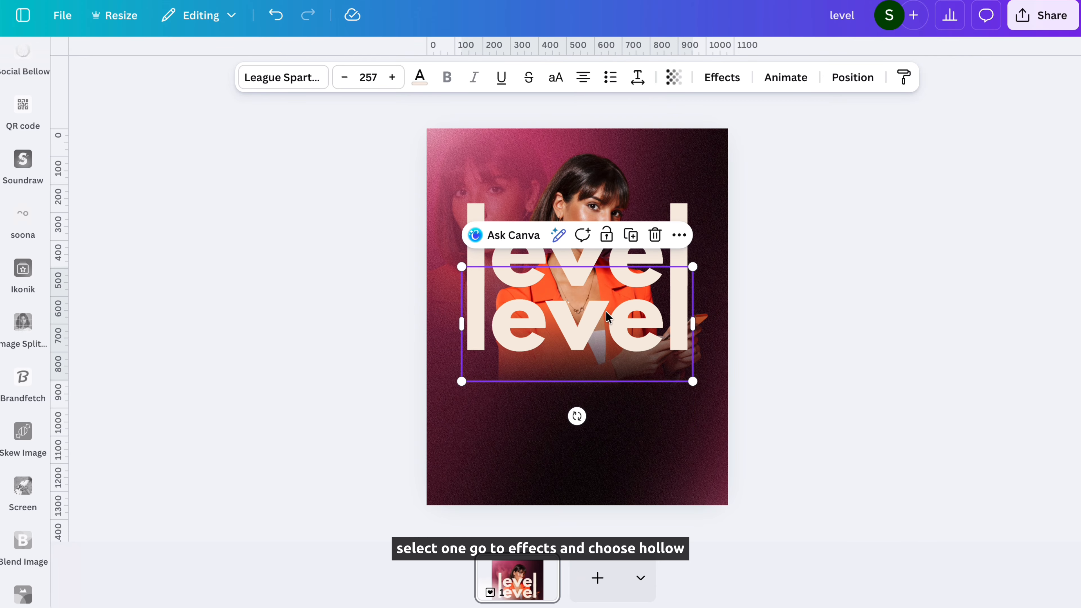
{"action": "left_click", "coordinate": [722, 77]}
{"action": "left_click", "coordinate": [99, 304]}
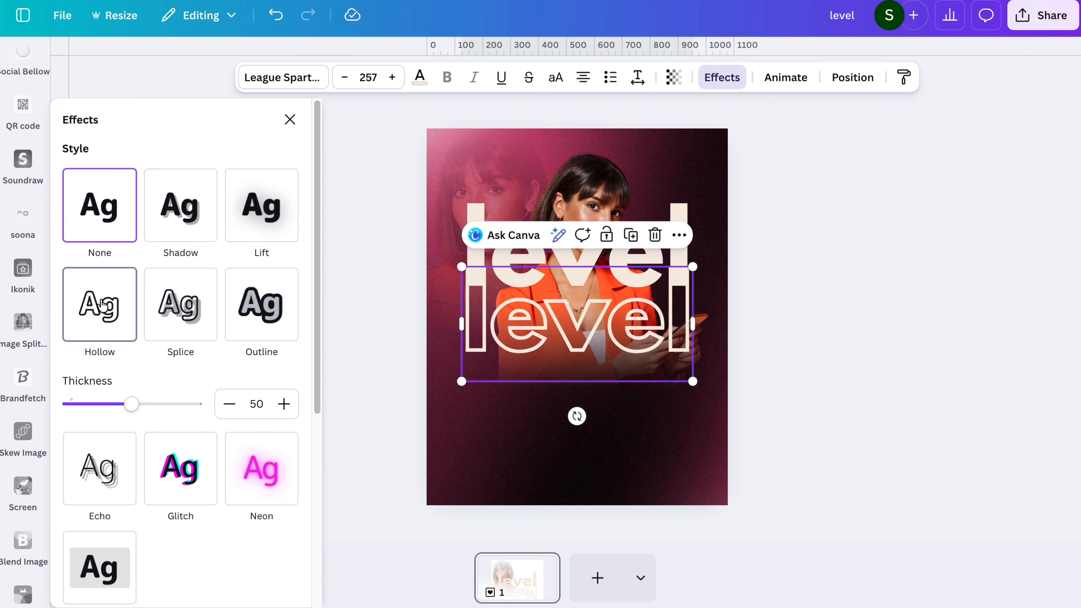
{"action": "left_click_drag", "start_coordinate": [132, 404], "coordinate": [77, 405]}
{"action": "left_click", "coordinate": [290, 119]}
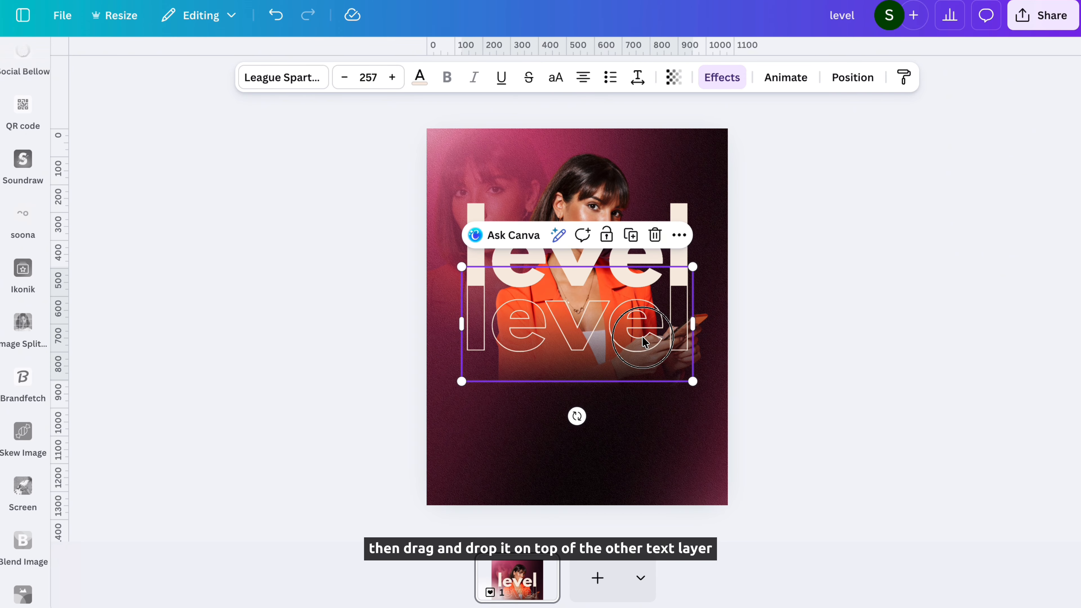
- Align the hollow "level" over the solid one and move the main cutout's layer between the two text layers
{"action": "left_click_drag", "start_coordinate": [643, 336], "coordinate": [638, 265]}
{"action": "left_click", "coordinate": [864, 83]}
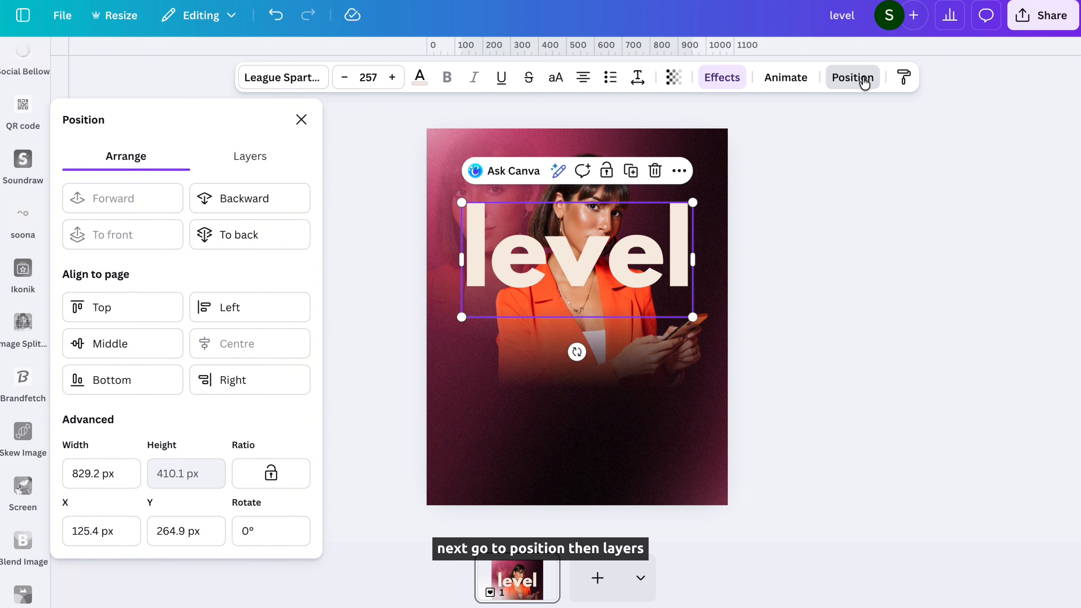
{"action": "left_click", "coordinate": [249, 155]}
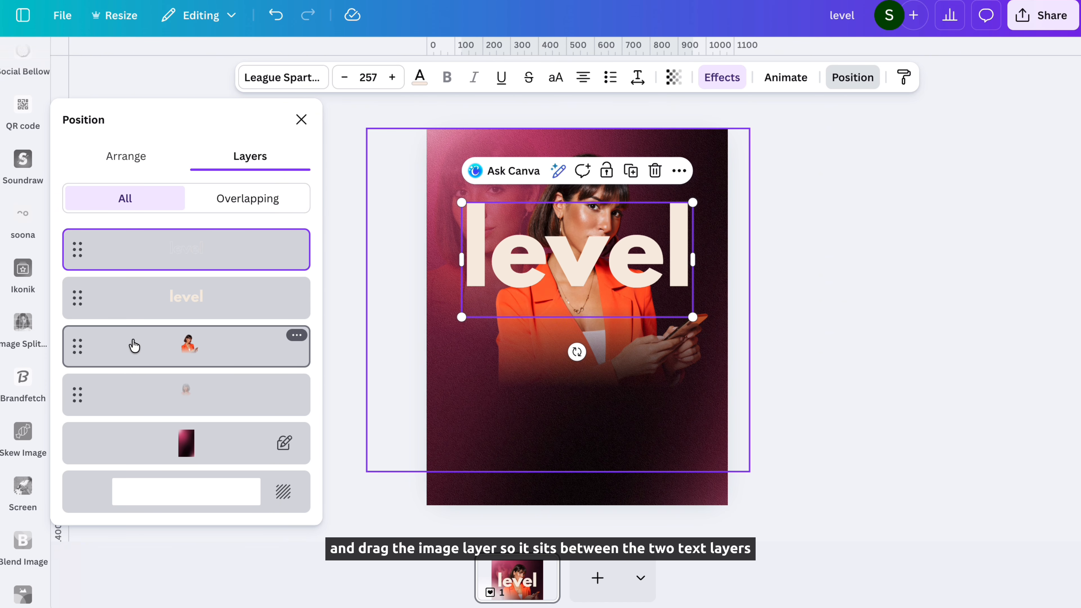
{"action": "left_click_drag", "start_coordinate": [122, 338], "coordinate": [115, 289]}
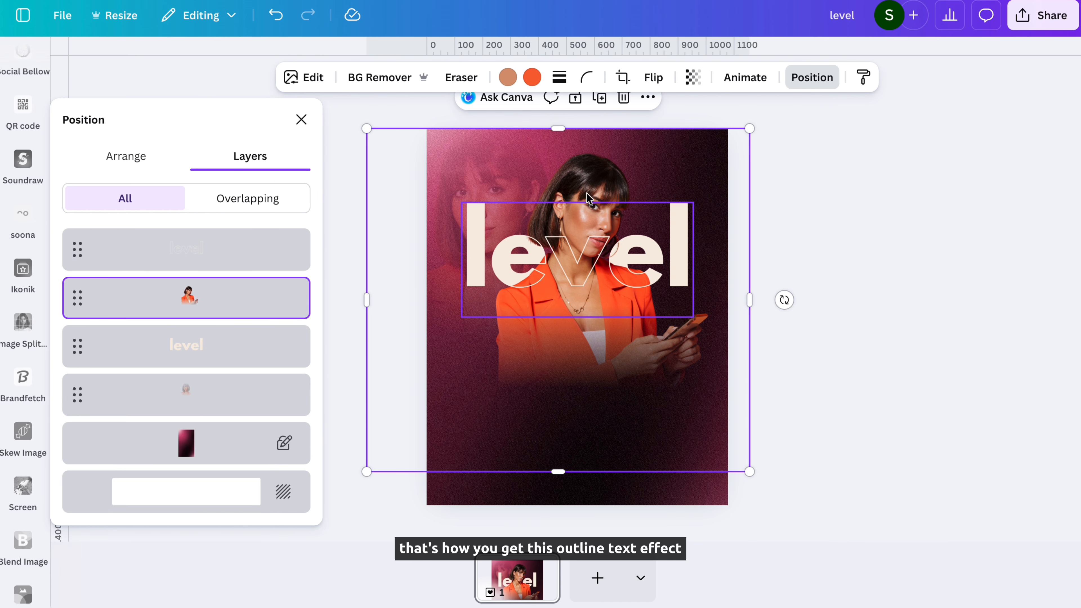
- Duplicate the hollow text, change the copy to "up", and place it smaller below the right end of "level"
{"action": "left_click", "coordinate": [648, 280]}
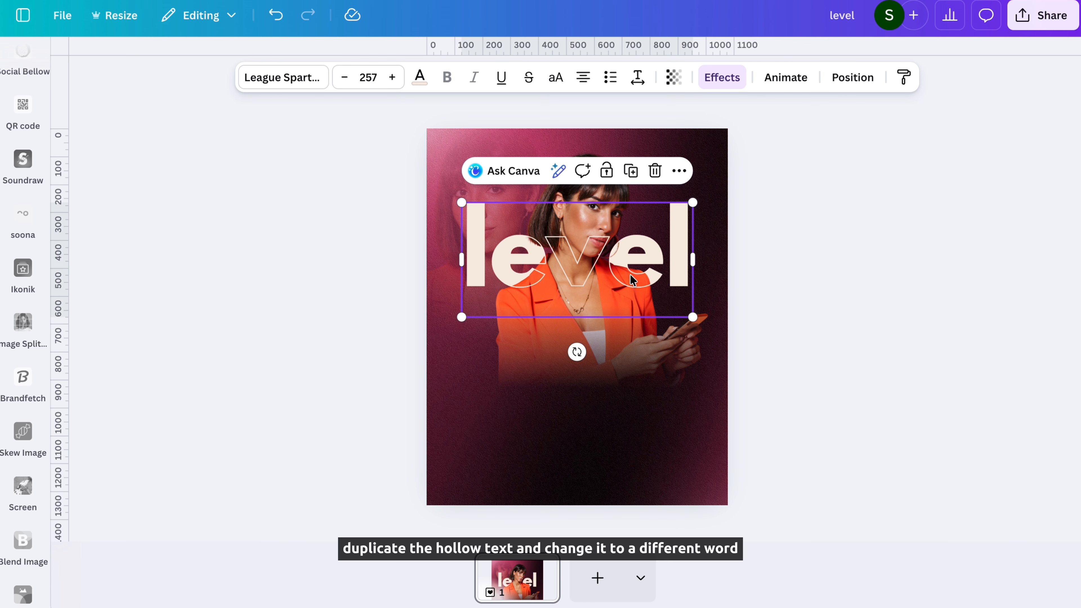
{"action": "left_click", "coordinate": [633, 171]}
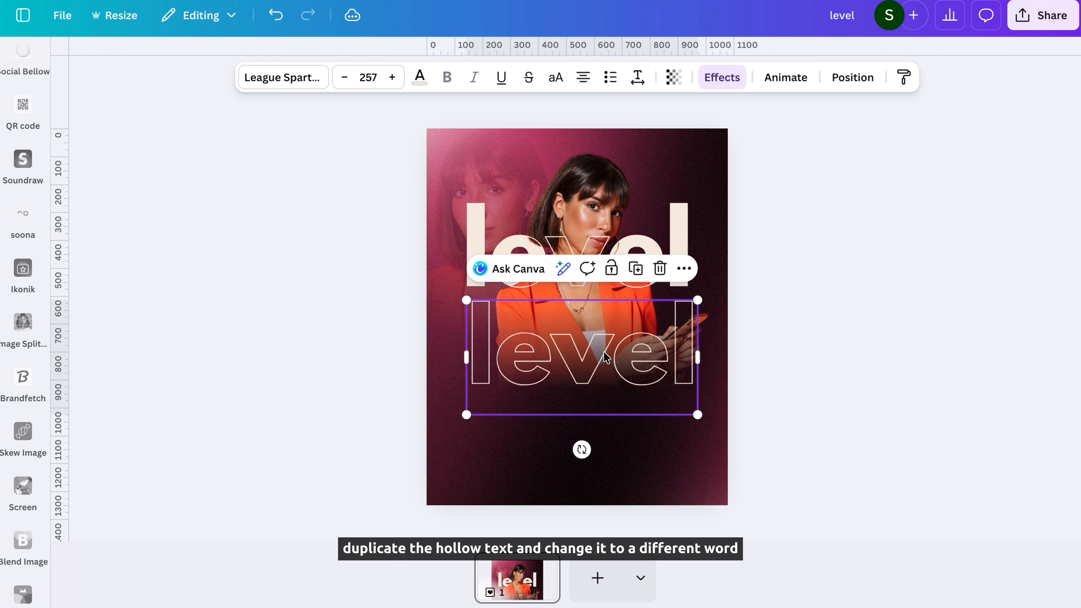
{"action": "double_click", "coordinate": [603, 352]}
{"action": "type", "text": "up"}
{"action": "left_click_drag", "start_coordinate": [519, 302], "coordinate": [572, 350]}
{"action": "left_click_drag", "start_coordinate": [621, 374], "coordinate": [662, 314]}
- Add a text box reading "Ready to take your business or career to the next level?"
{"action": "type", "text": "text"}
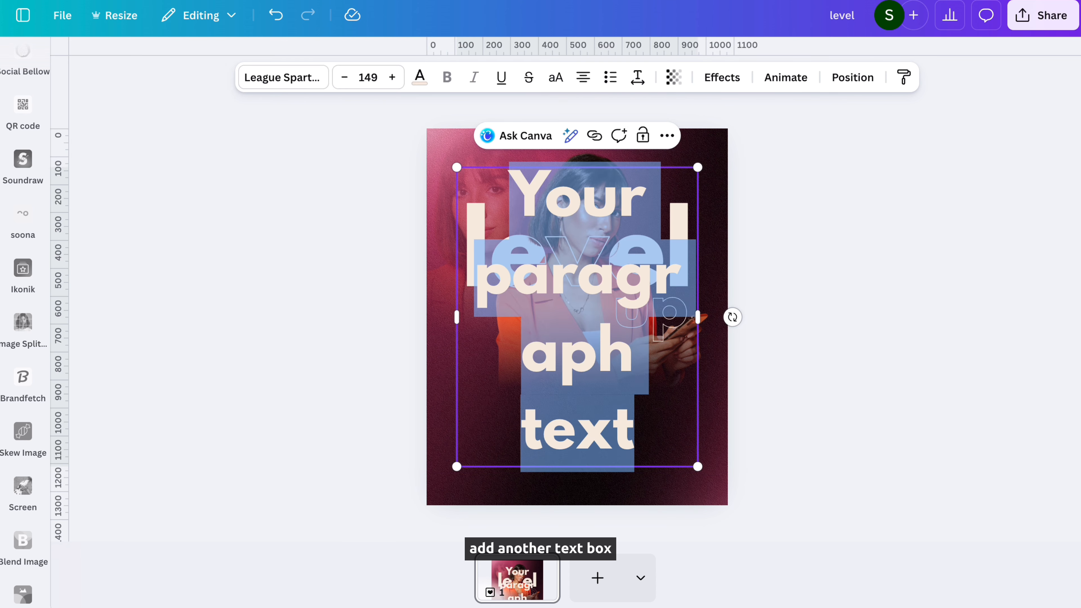
{"action": "type", "text": "Ready to take your"}
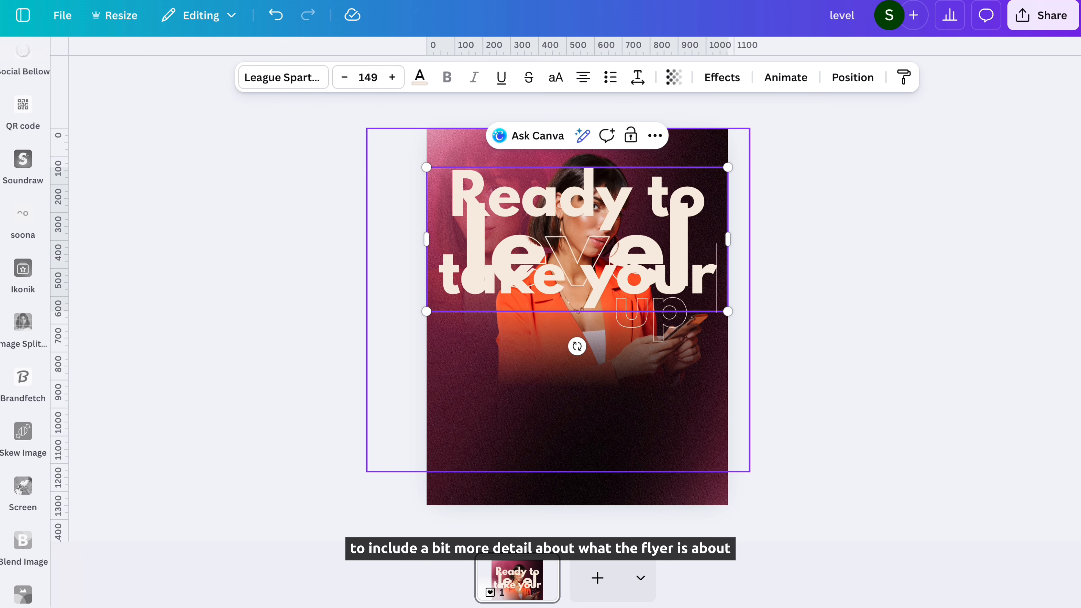
{"action": "type", "text": " business or career to the next"}
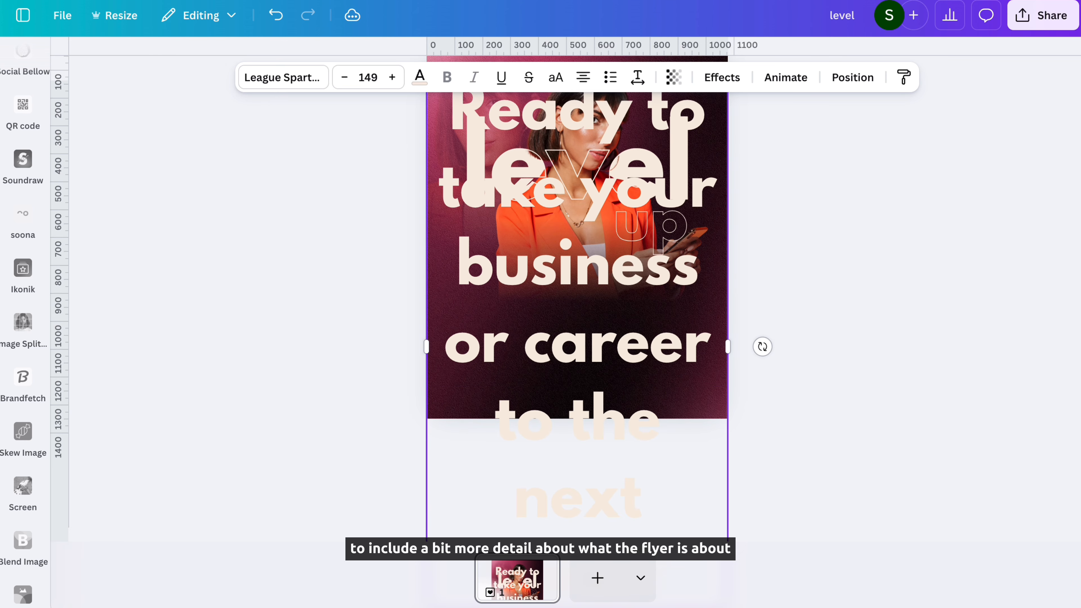
{"action": "key", "text": "Escape"}
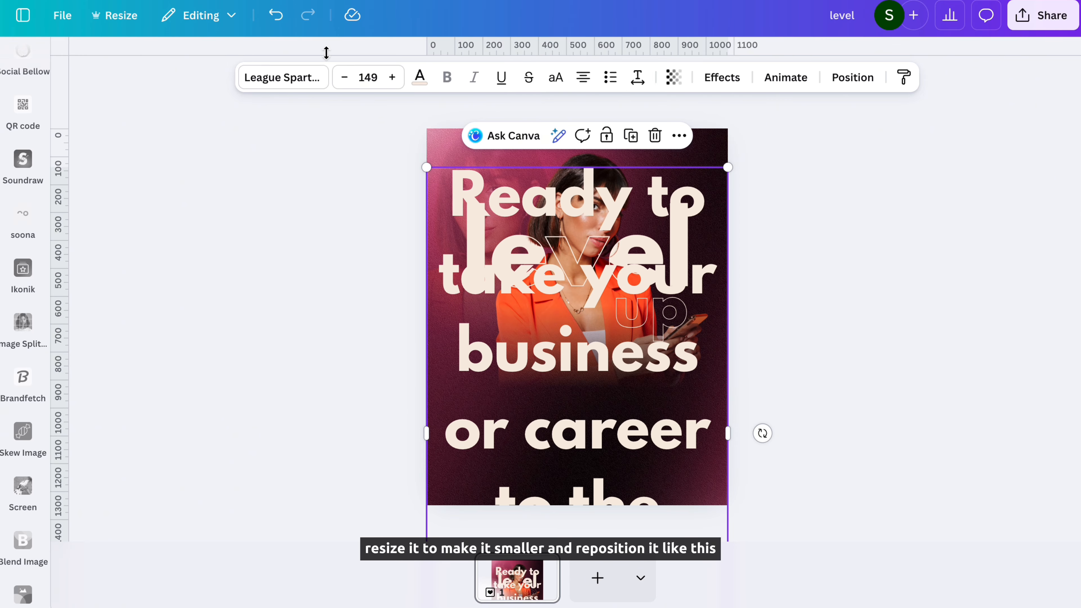
- Reduce the "Ready to take your business" text to size 45.4 and centre it on three lines below the woman
{"action": "left_click", "coordinate": [368, 77]}
{"action": "type", "text": "5"}
{"action": "type", "text": "0"}
{"action": "key", "text": "Return"}
{"action": "left_click_drag", "start_coordinate": [648, 194], "coordinate": [678, 426]}
{"action": "left_click_drag", "start_coordinate": [758, 424], "coordinate": [673, 423]}
{"action": "left_click_drag", "start_coordinate": [638, 423], "coordinate": [651, 416]}
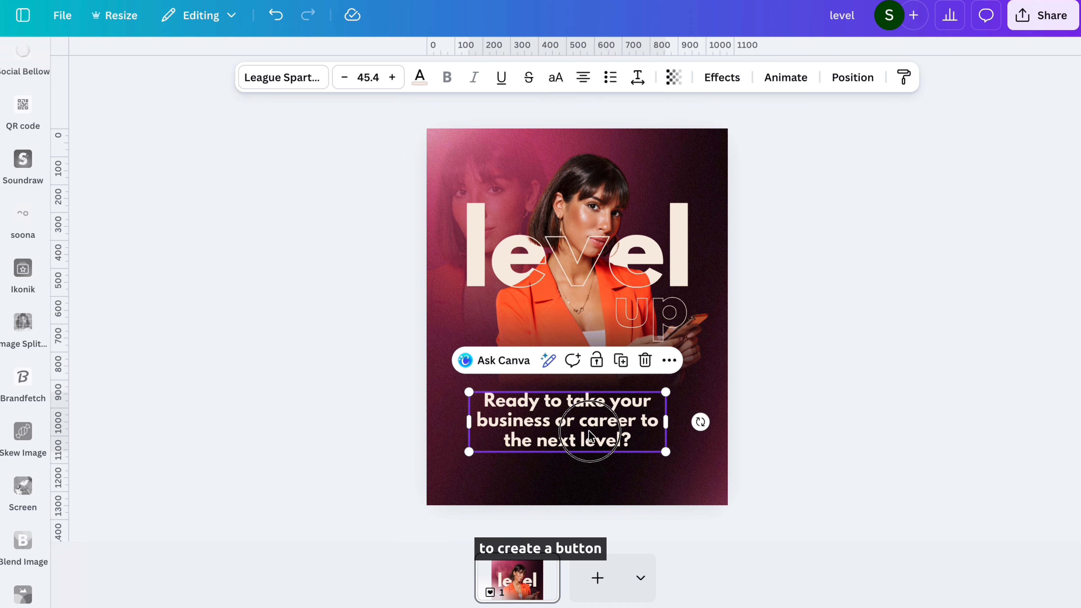
{"action": "left_click_drag", "start_coordinate": [589, 434], "coordinate": [598, 432]}
{"action": "left_click", "coordinate": [834, 431]}
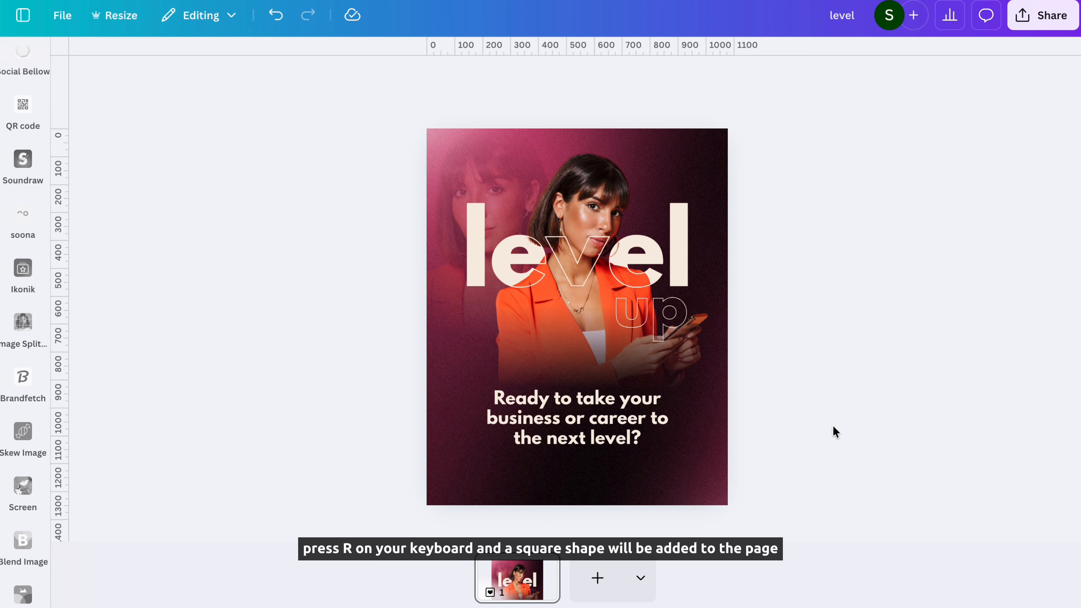
- Add a flat cream rectangle with corner rounding 15 and place it centred below the tagline as a button
{"action": "key", "text": "r"}
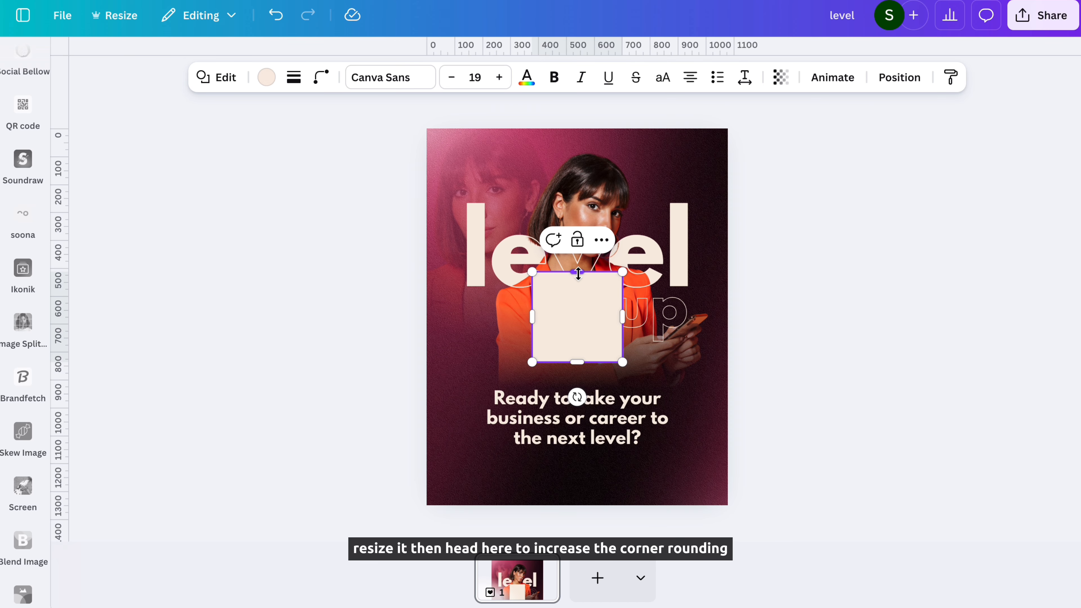
{"action": "left_click_drag", "start_coordinate": [578, 274], "coordinate": [578, 339]}
{"action": "left_click", "coordinate": [321, 77]}
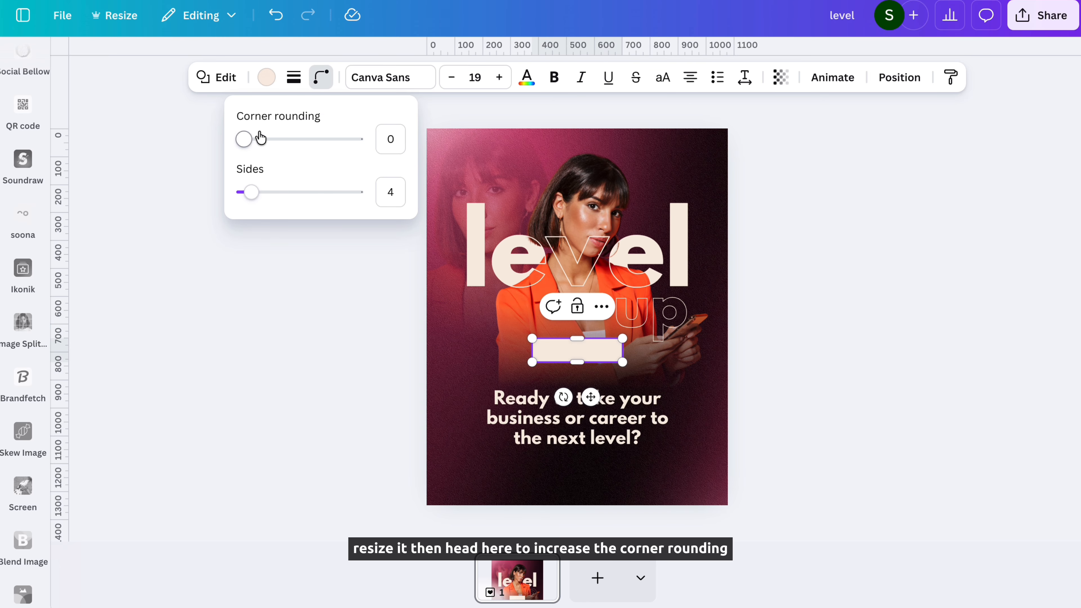
{"action": "left_click_drag", "start_coordinate": [241, 138], "coordinate": [260, 146]}
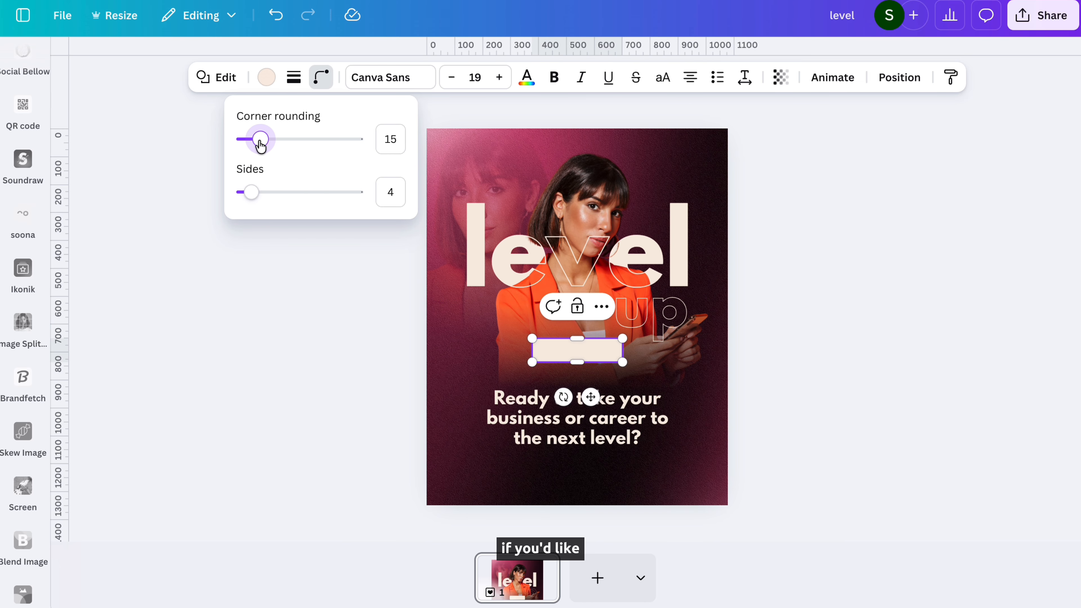
{"action": "left_click_drag", "start_coordinate": [586, 351], "coordinate": [586, 473]}
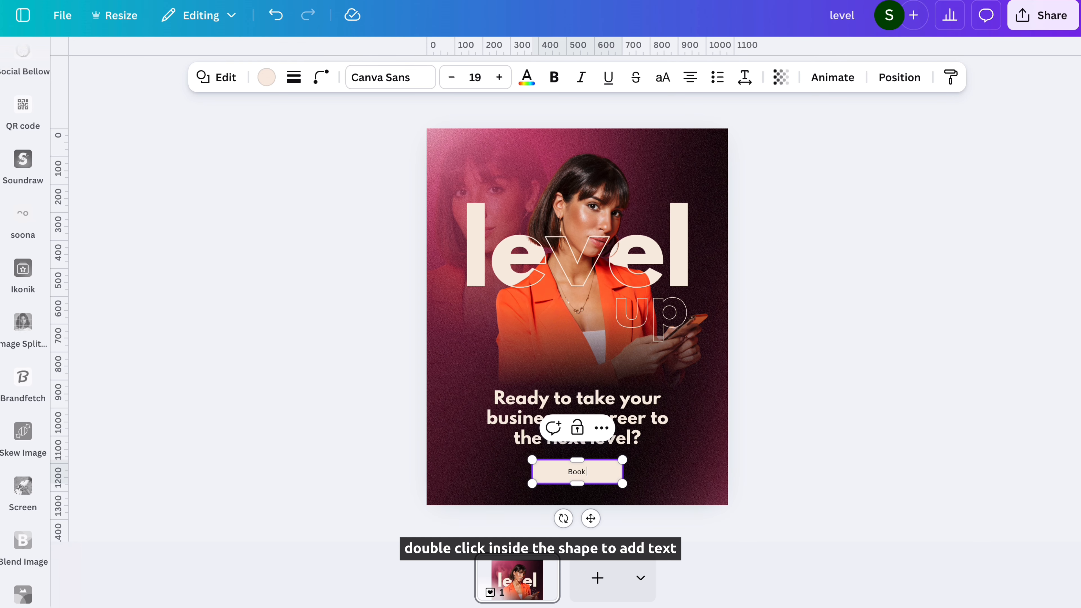
- Label the button "Book a session" in League Spartan at size 25
{"action": "type", "text": "a session"}
{"action": "key", "text": "Escape"}
{"action": "left_click", "coordinate": [553, 77]}
{"action": "left_click", "coordinate": [500, 78]}
{"action": "left_click", "coordinate": [500, 78]}
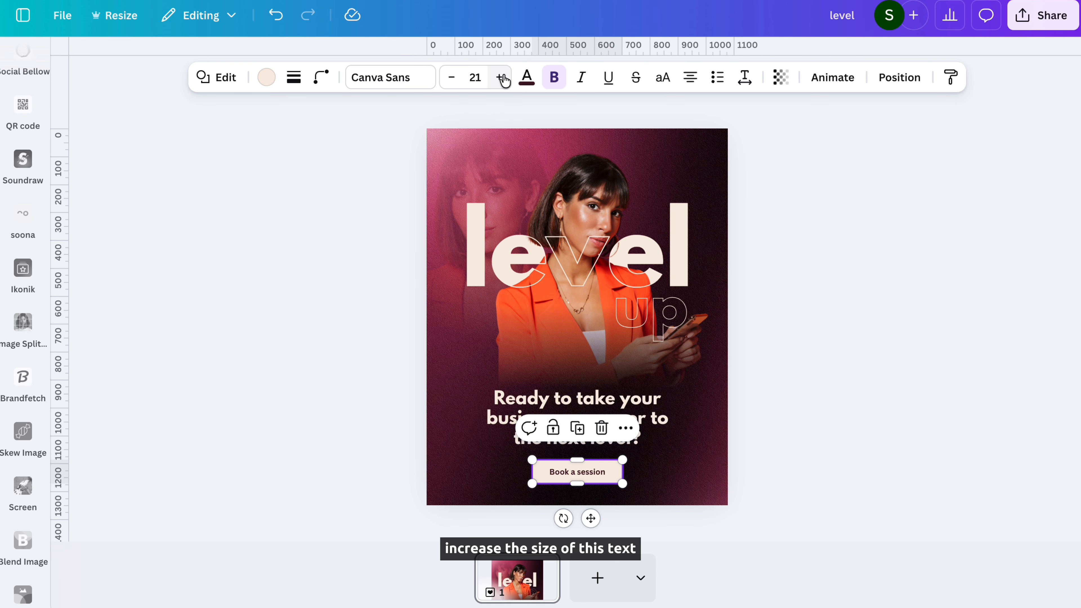
{"action": "left_click", "coordinate": [985, 359]}
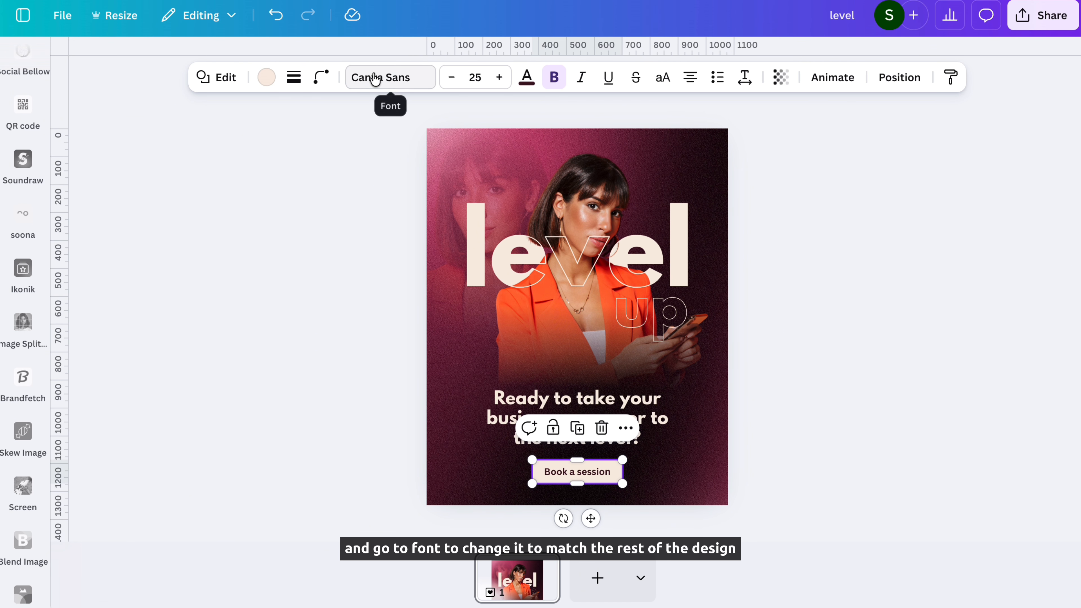
{"action": "left_click", "coordinate": [374, 77]}
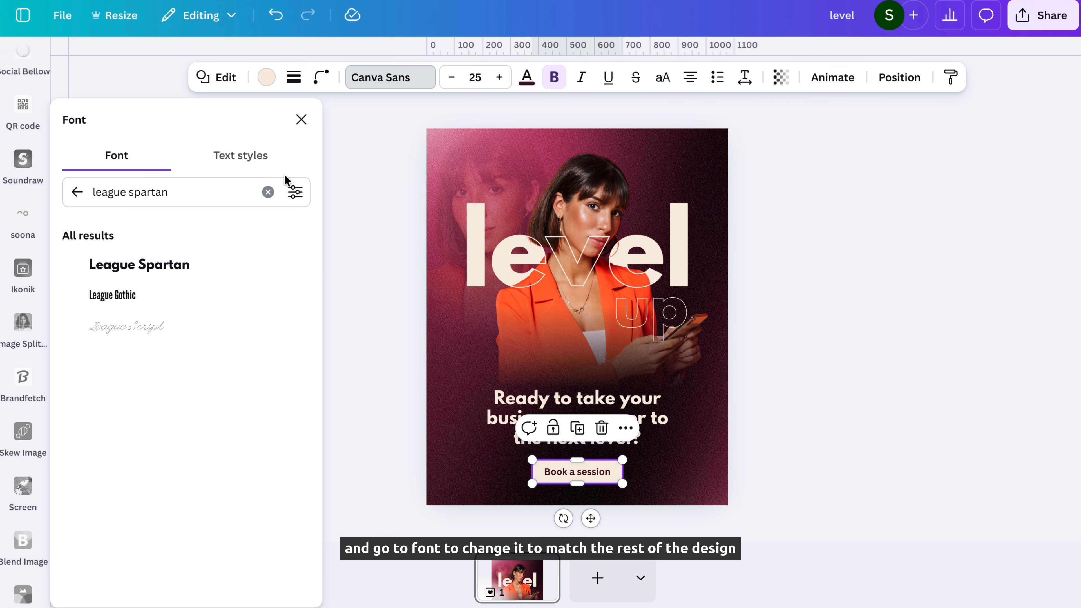
{"action": "left_click", "coordinate": [159, 268]}
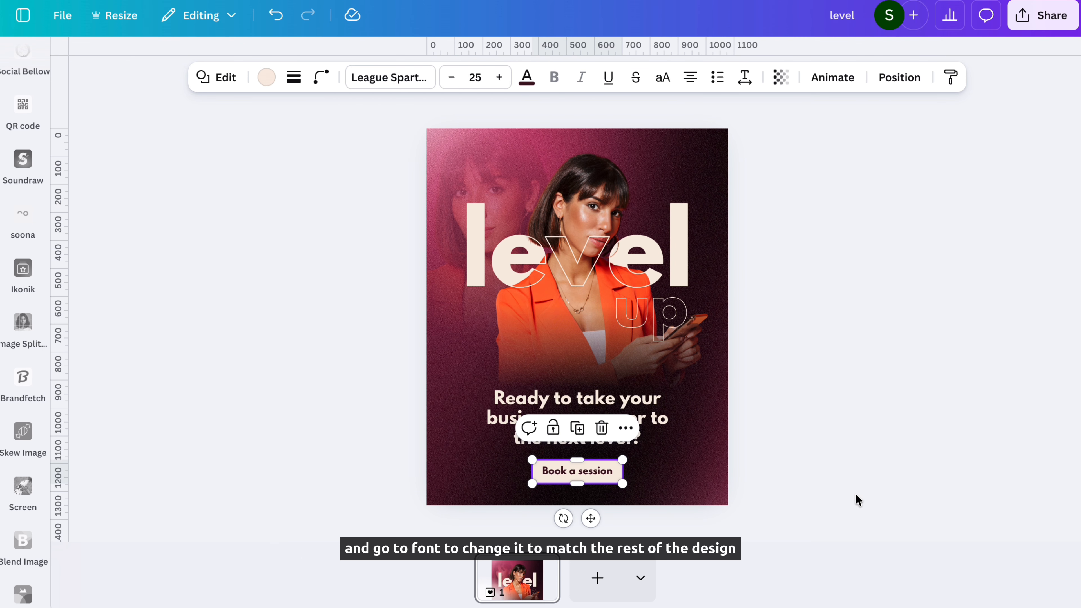
{"action": "left_click", "coordinate": [855, 493]}
{"action": "key", "text": "t"}
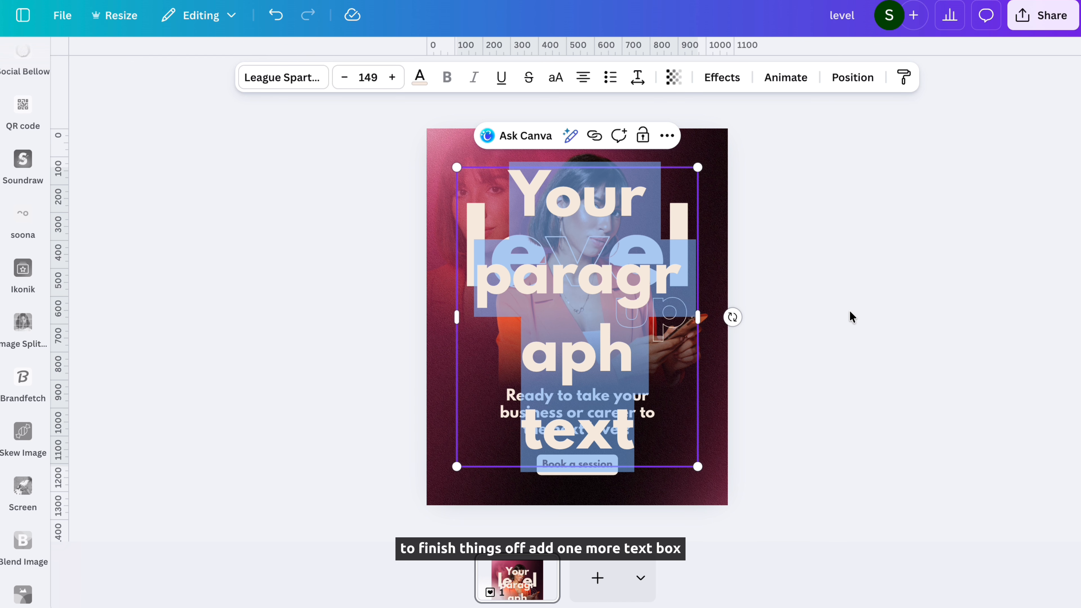
{"action": "type", "text": "inf"}
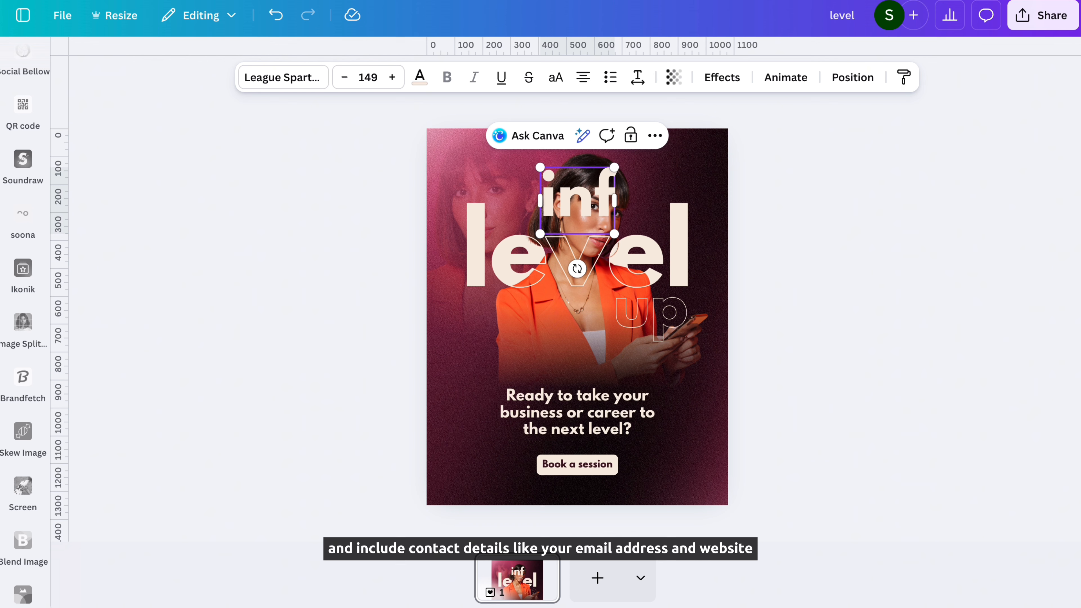
{"action": "type", "text": "o@youremail.comn"}
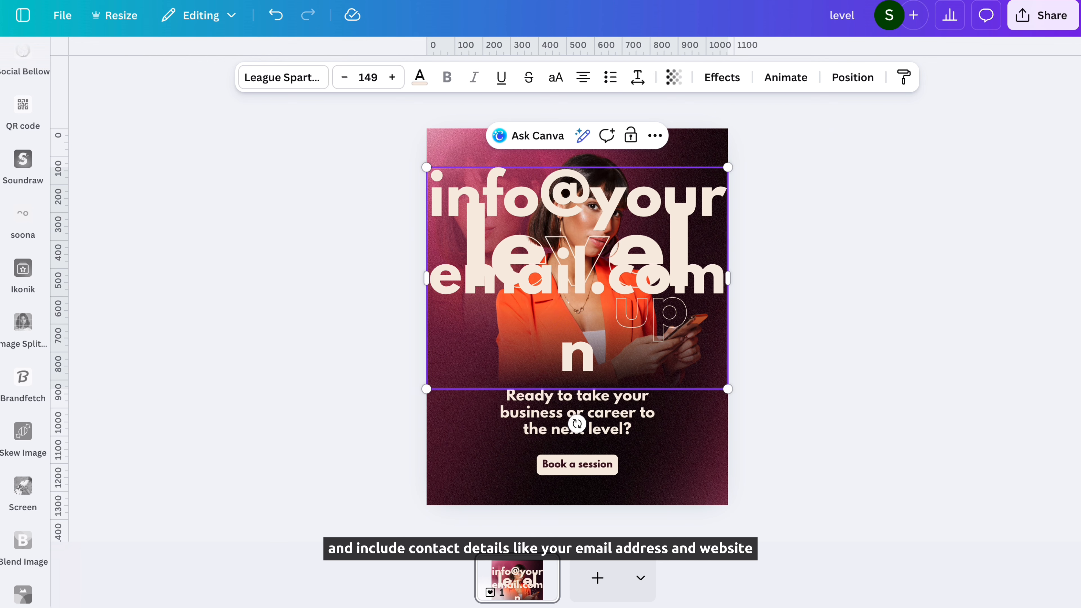
{"action": "type", "text": " www.yourwebsite.com"}
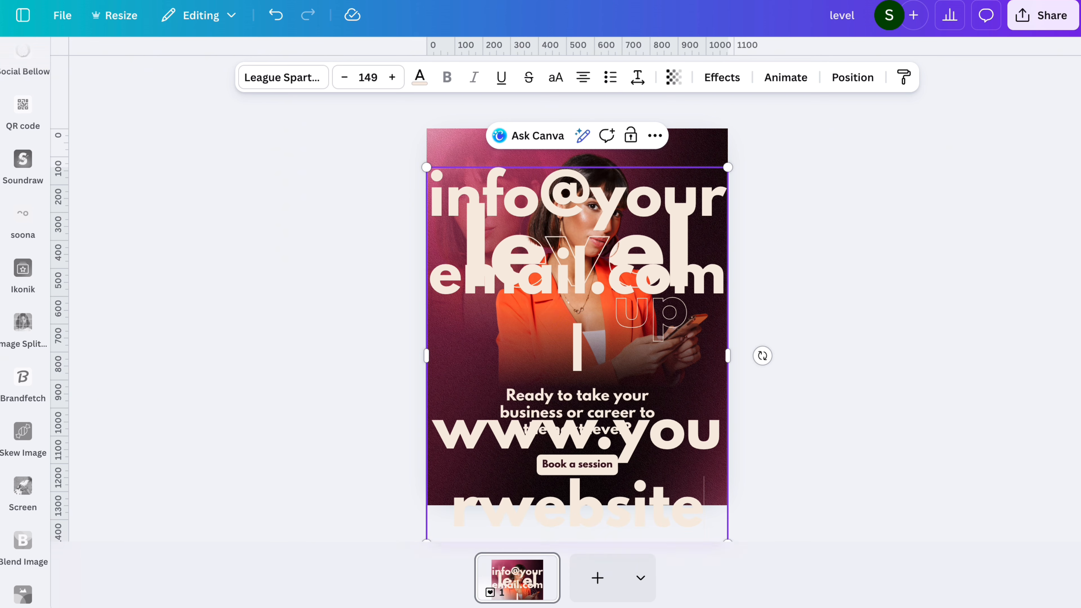
- Shrink the contact details to one small line and centre it near the poster's upper edge, above the woman's head
{"action": "left_click_drag", "start_coordinate": [726, 158], "coordinate": [558, 414]}
{"action": "left_click_drag", "start_coordinate": [493, 477], "coordinate": [552, 249]}
{"action": "left_click_drag", "start_coordinate": [618, 190], "coordinate": [507, 356]}
{"action": "left_click_drag", "start_coordinate": [507, 370], "coordinate": [617, 367]}
{"action": "left_click_drag", "start_coordinate": [564, 398], "coordinate": [598, 185]}
{"action": "left_click_drag", "start_coordinate": [517, 141], "coordinate": [498, 137]}
{"action": "left_click_drag", "start_coordinate": [587, 145], "coordinate": [594, 144]}
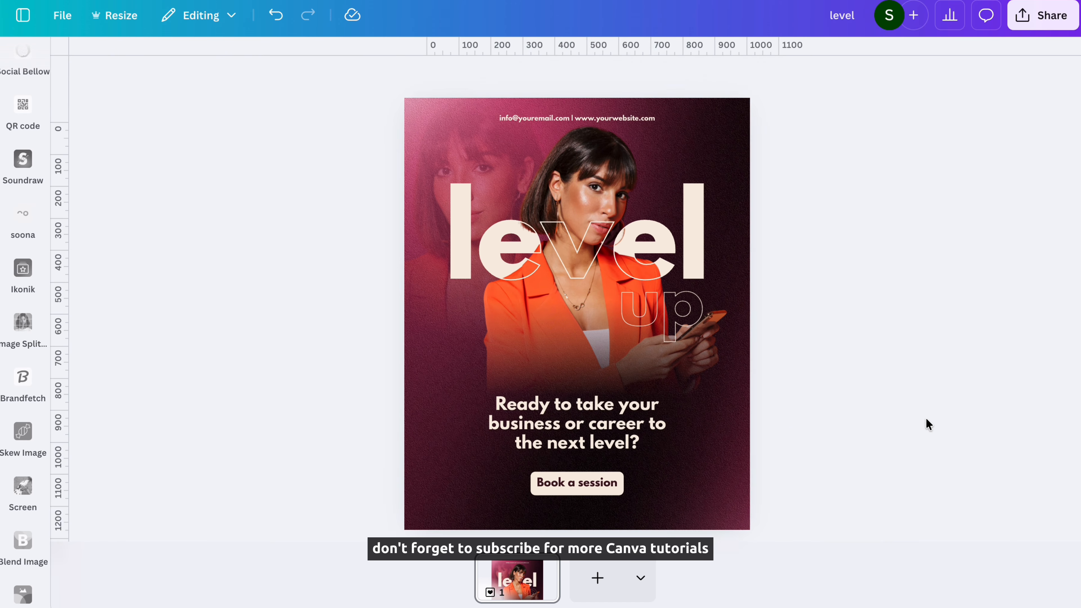
{"action": "scroll", "coordinate": [925, 418], "scroll_direction": "up", "scroll_amount": 3}
{"action": "scroll", "coordinate": [925, 418], "scroll_direction": "down", "scroll_amount": 5}
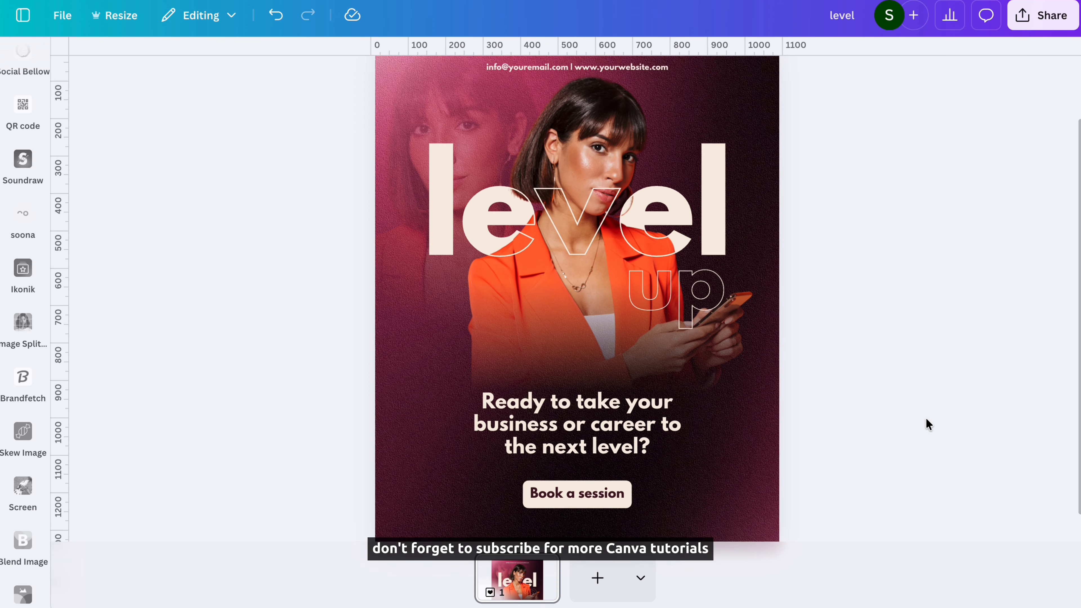